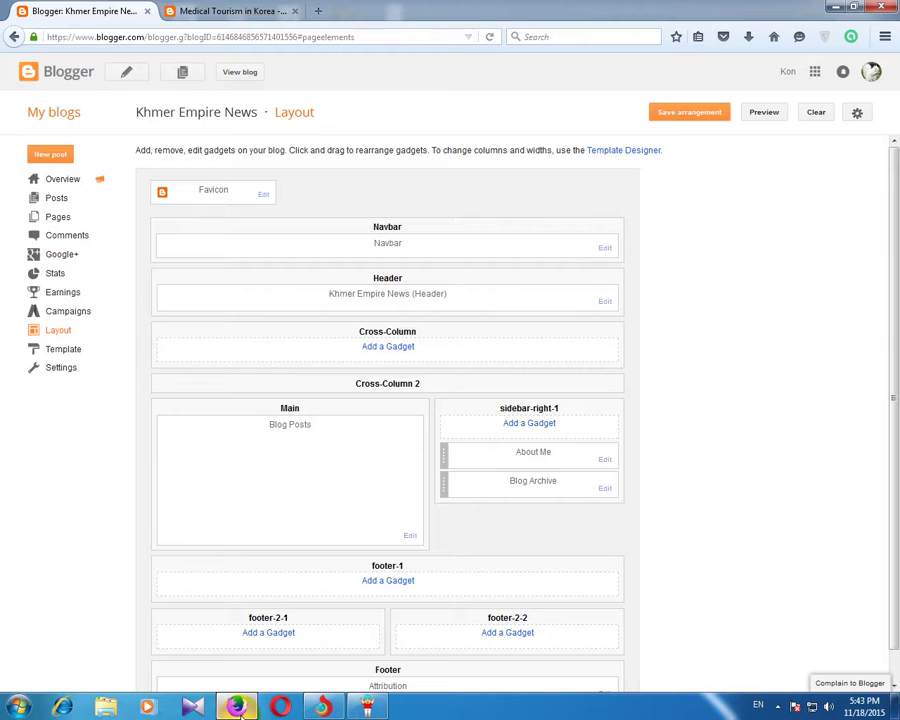
Step: Start a new Khmer Empire News post in Compose mode
click(322, 707)
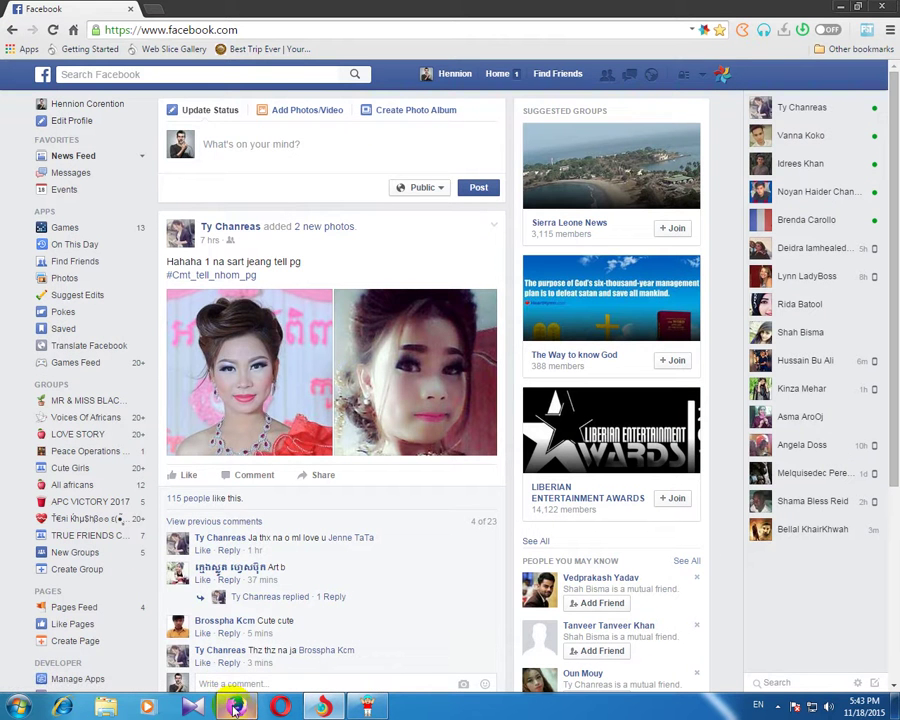
click(235, 707)
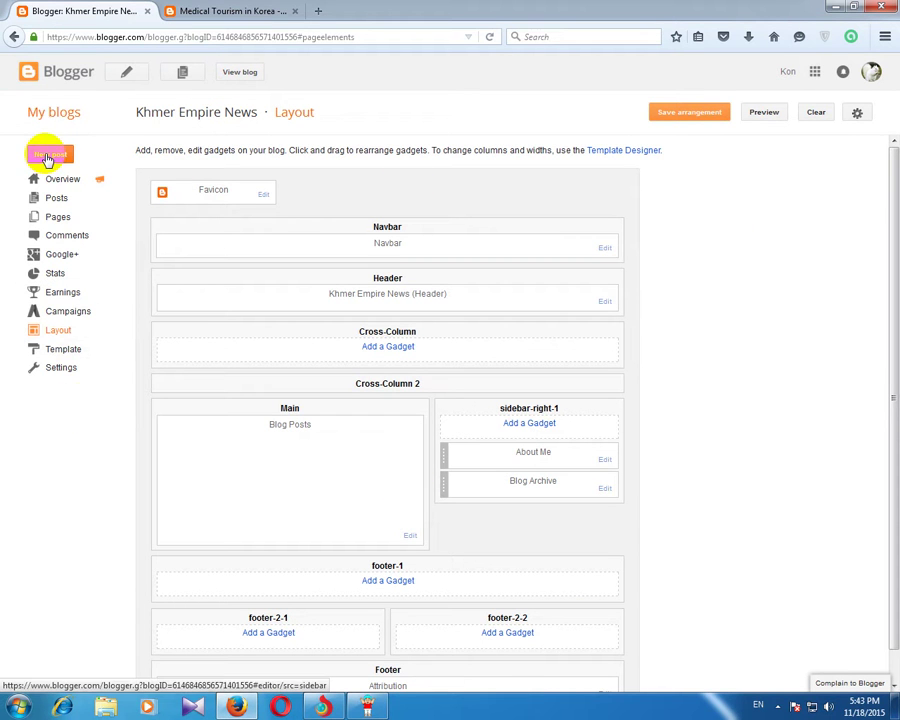
click(47, 158)
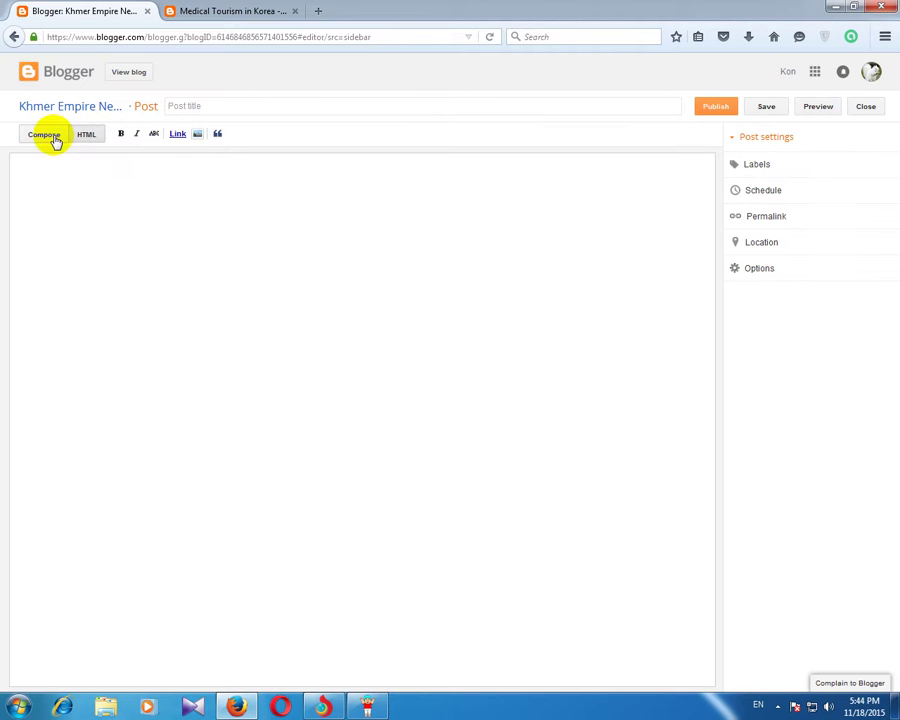
click(44, 136)
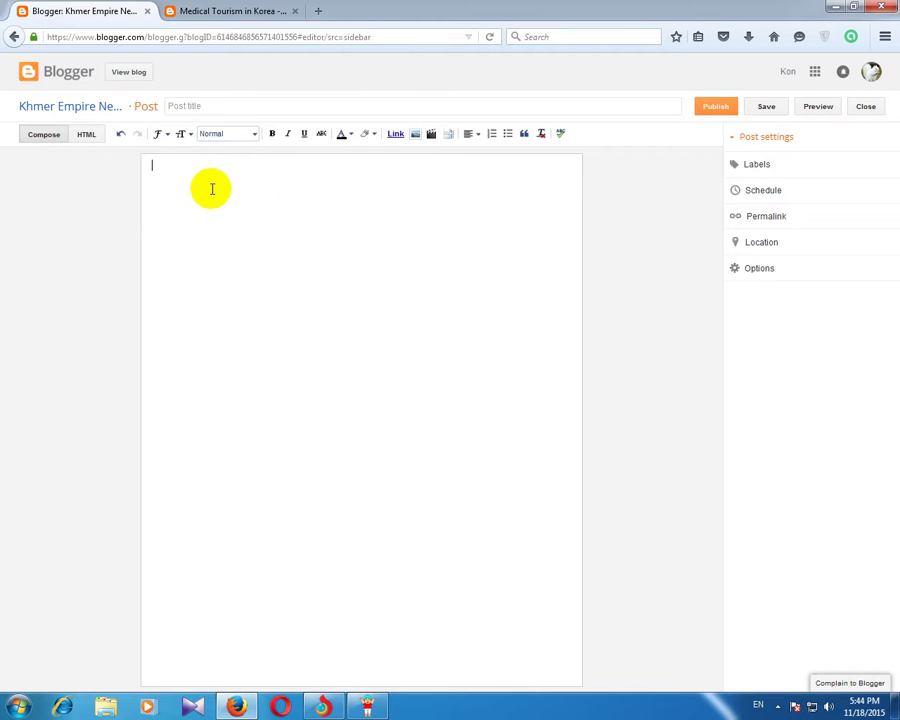
Step: Upload image 2015-11-04_175637 and insert it into the post
click(416, 137)
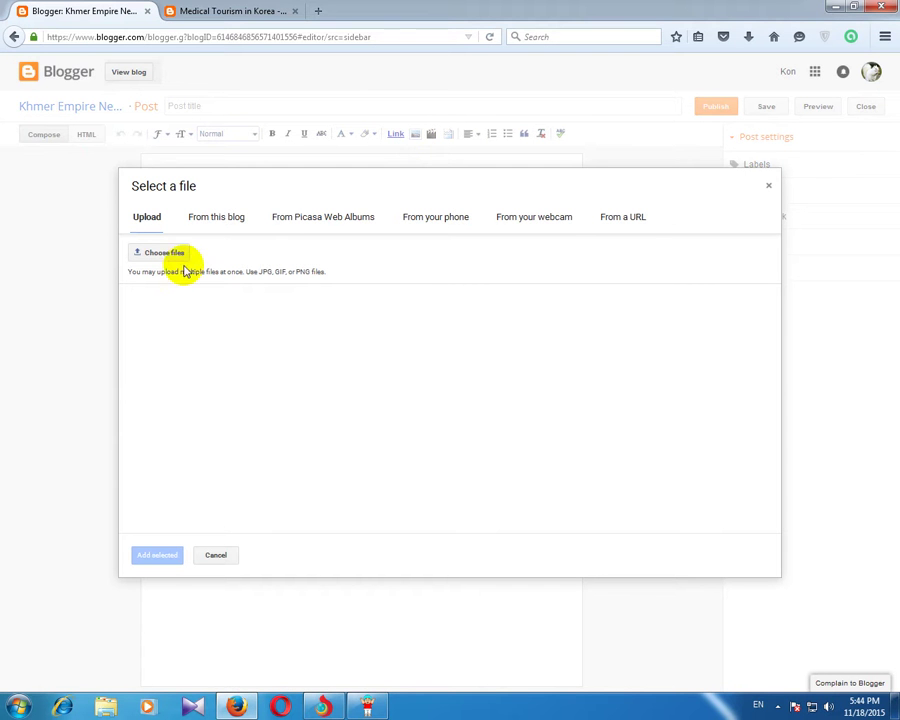
click(172, 253)
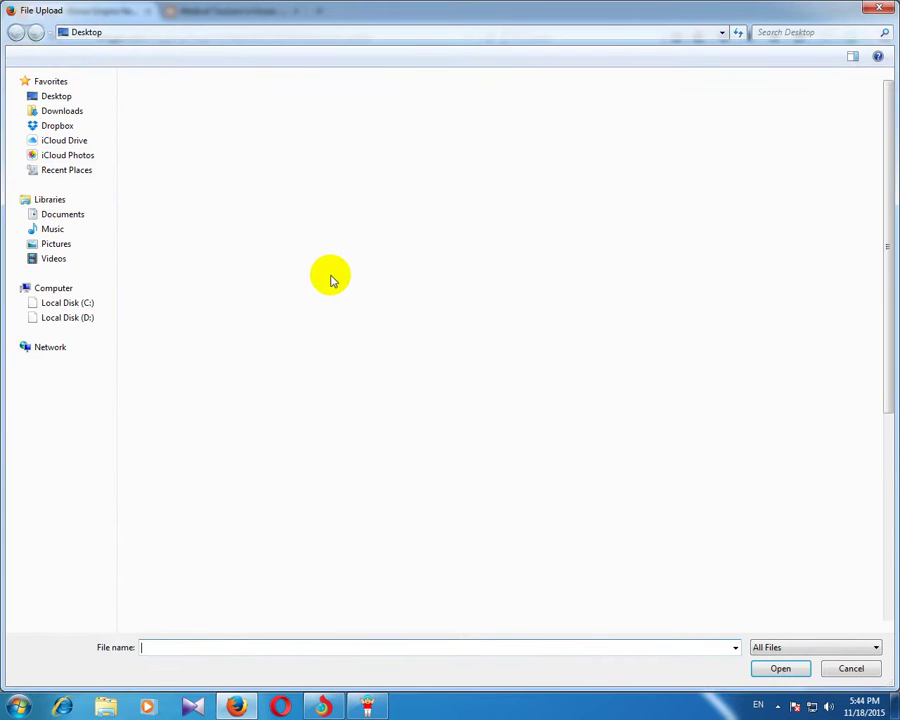
click(380, 448)
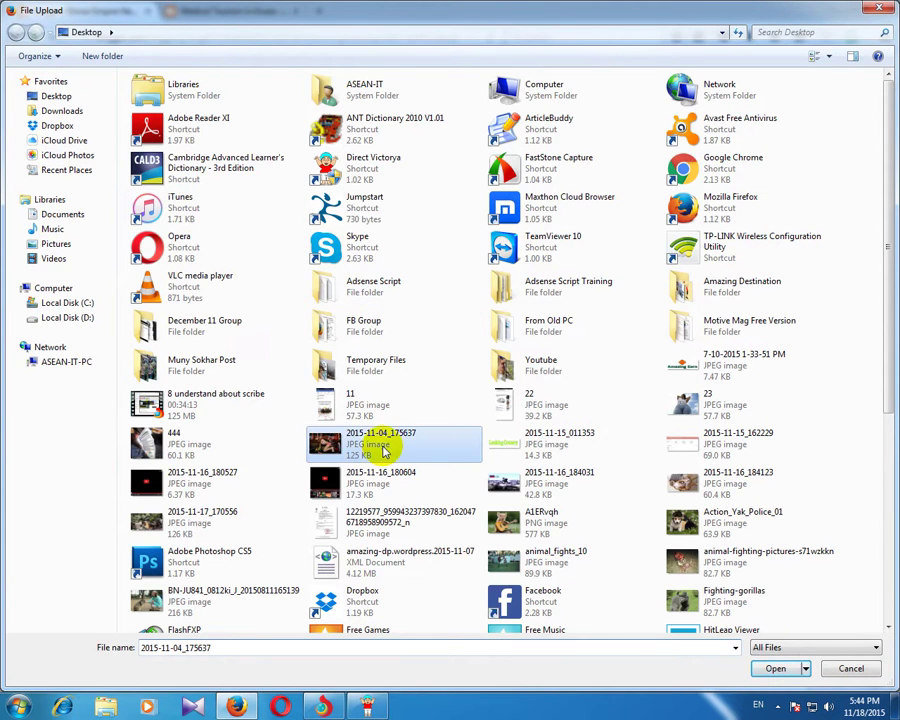
click(785, 669)
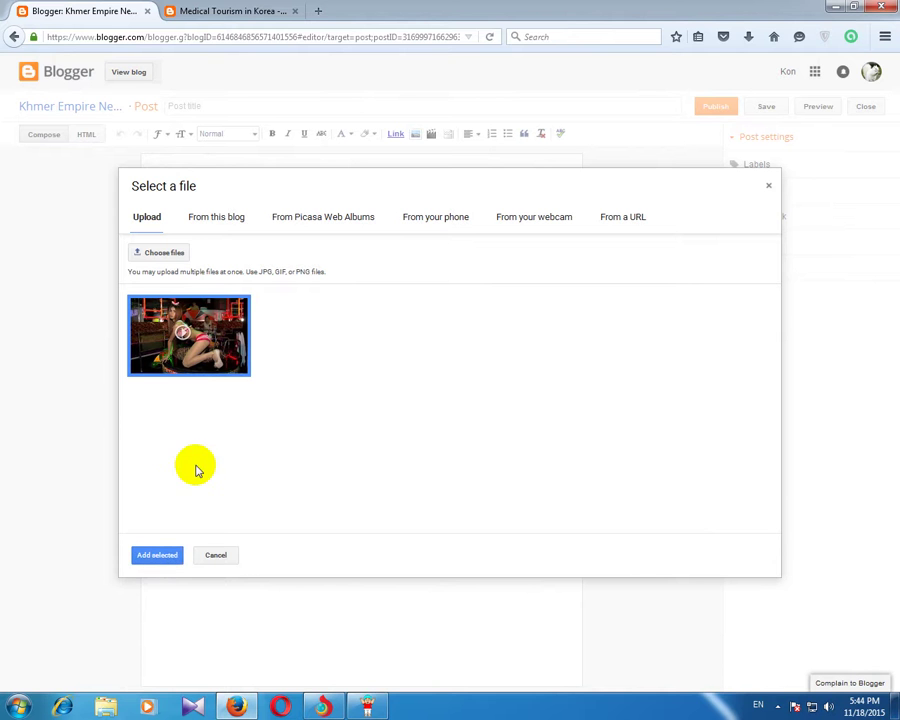
click(157, 554)
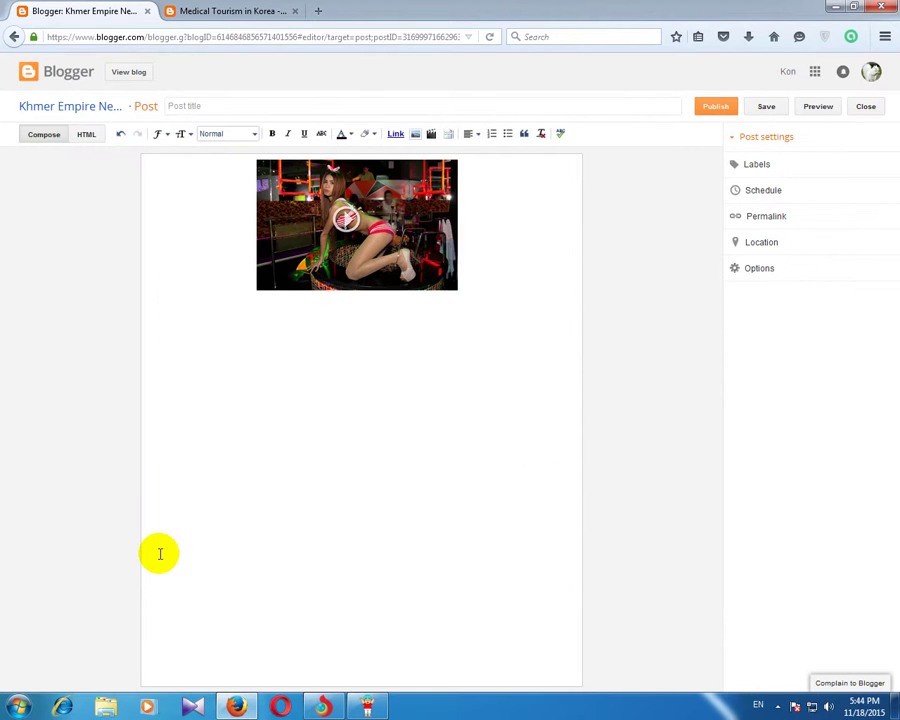
Step: Make the inserted image Large, then show the post's HTML source
click(392, 208)
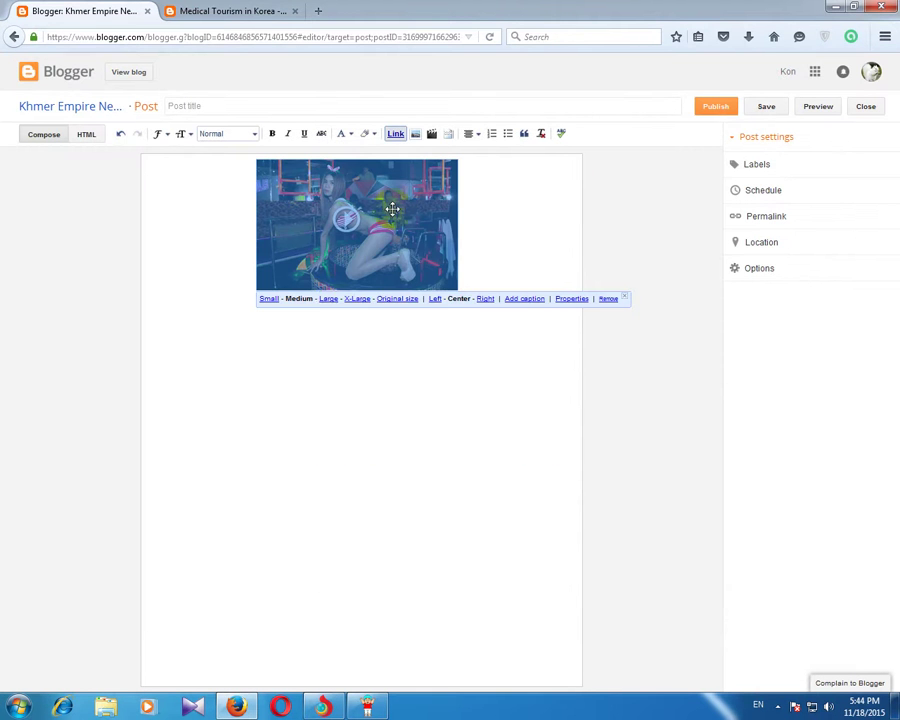
click(329, 299)
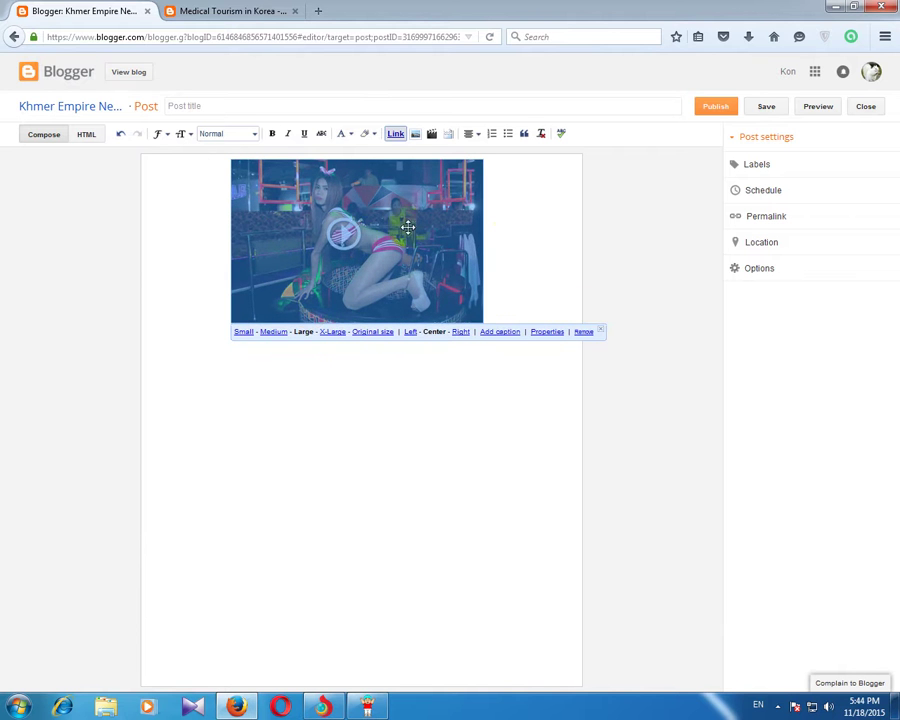
click(514, 232)
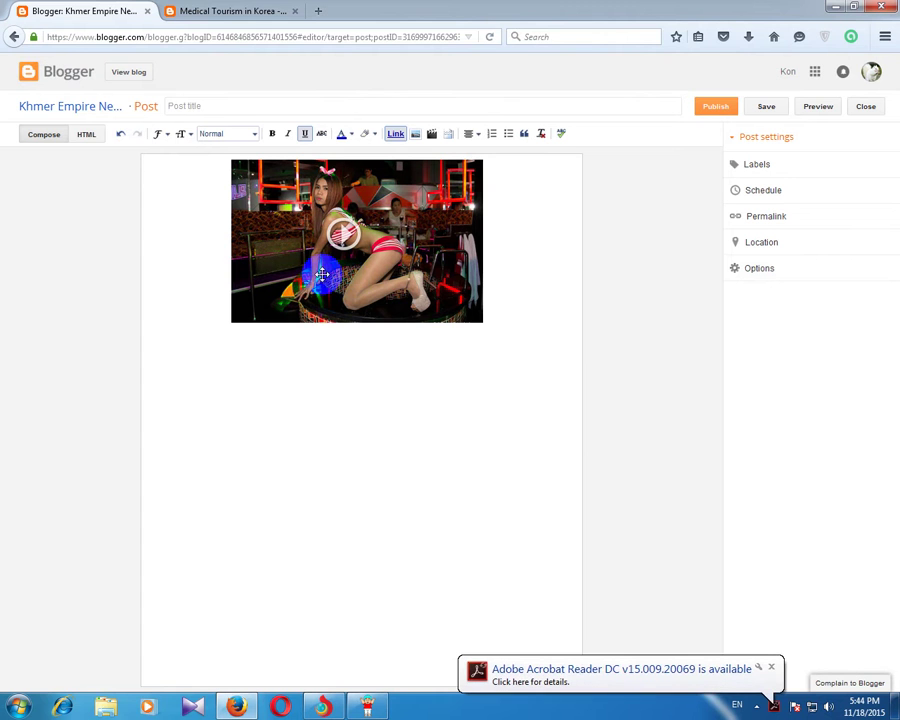
click(85, 136)
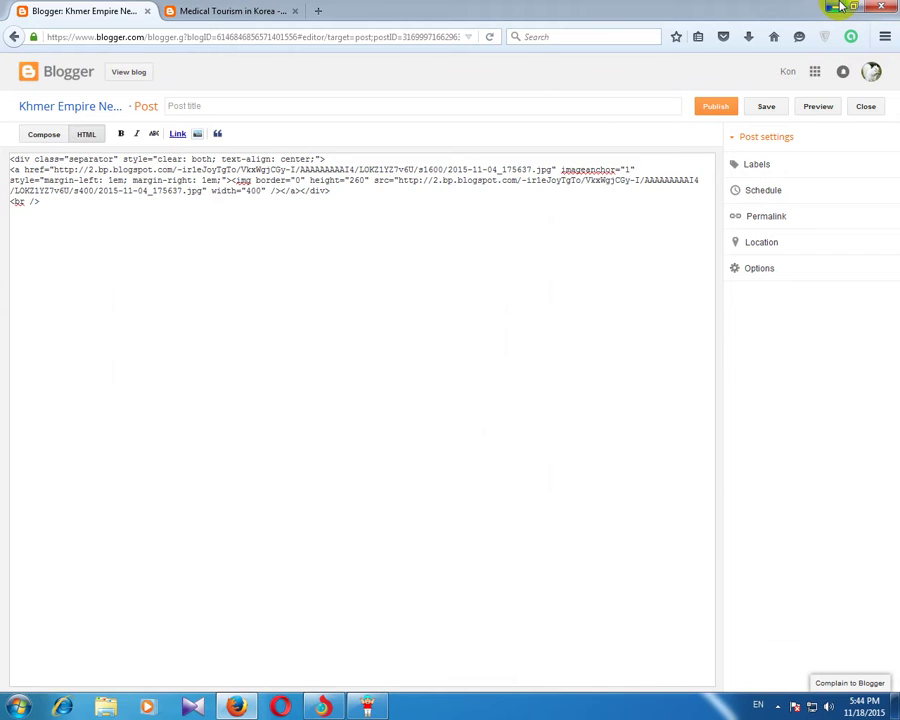
Step: Open the Redirect file from Adsense Script Training > Adsense Script > Adsense Set and best sript
click(840, 7)
click(835, 6)
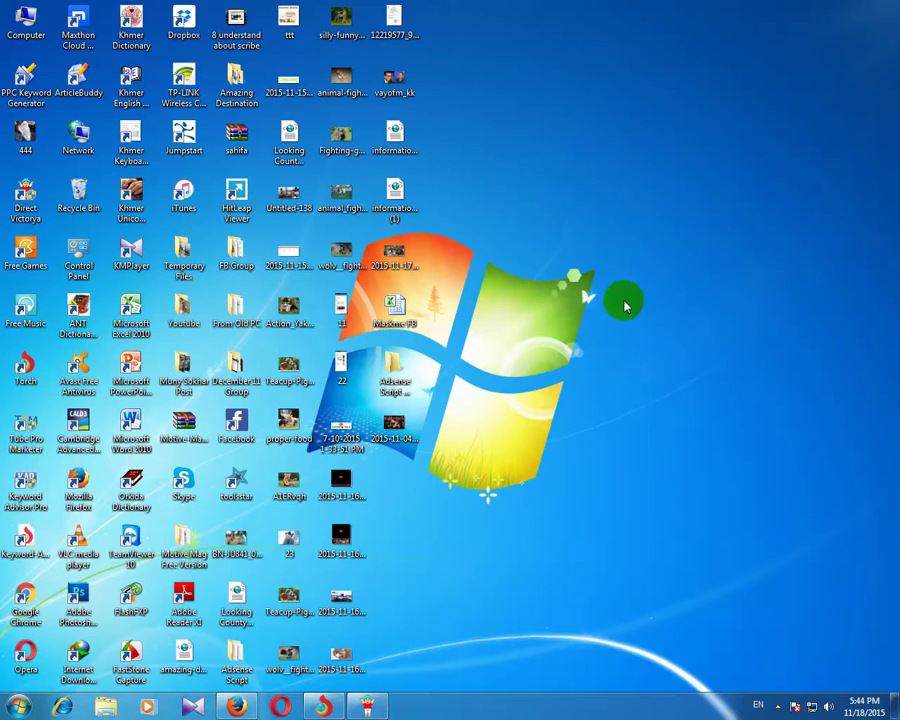
double_click(394, 376)
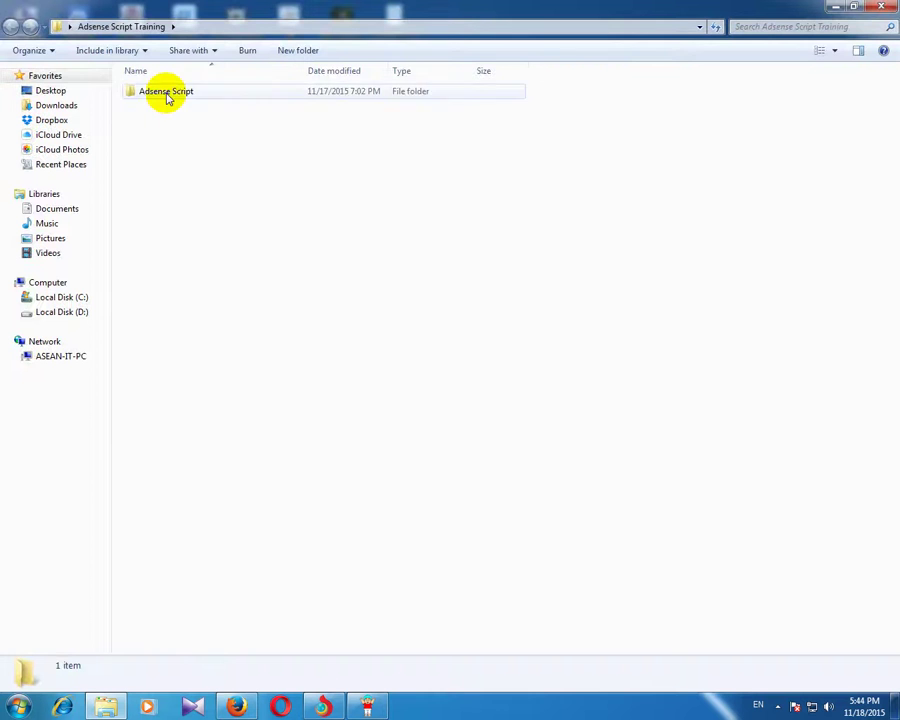
double_click(168, 94)
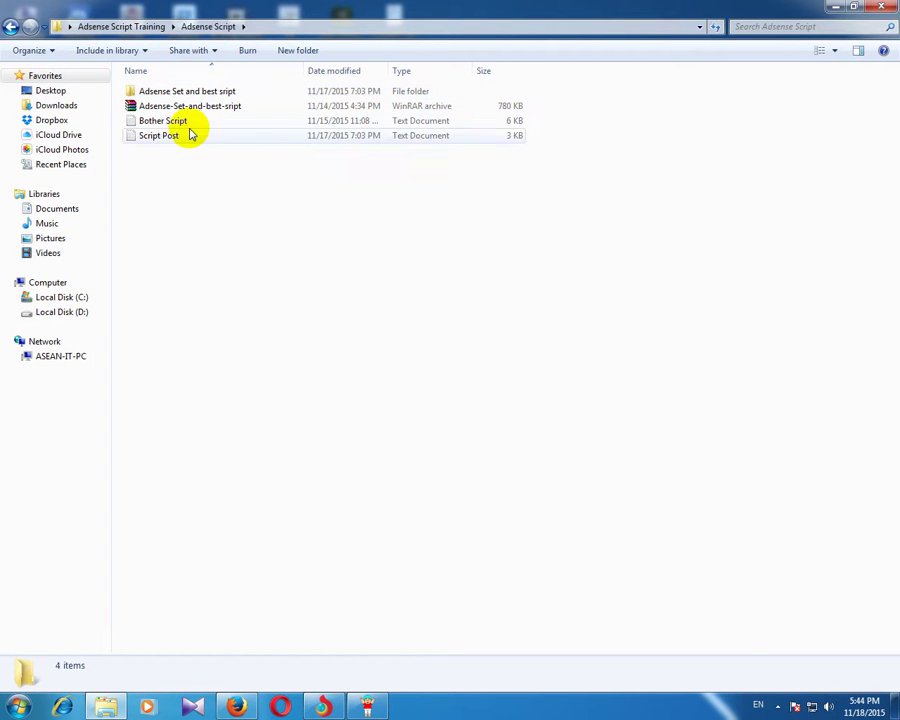
double_click(175, 92)
double_click(168, 152)
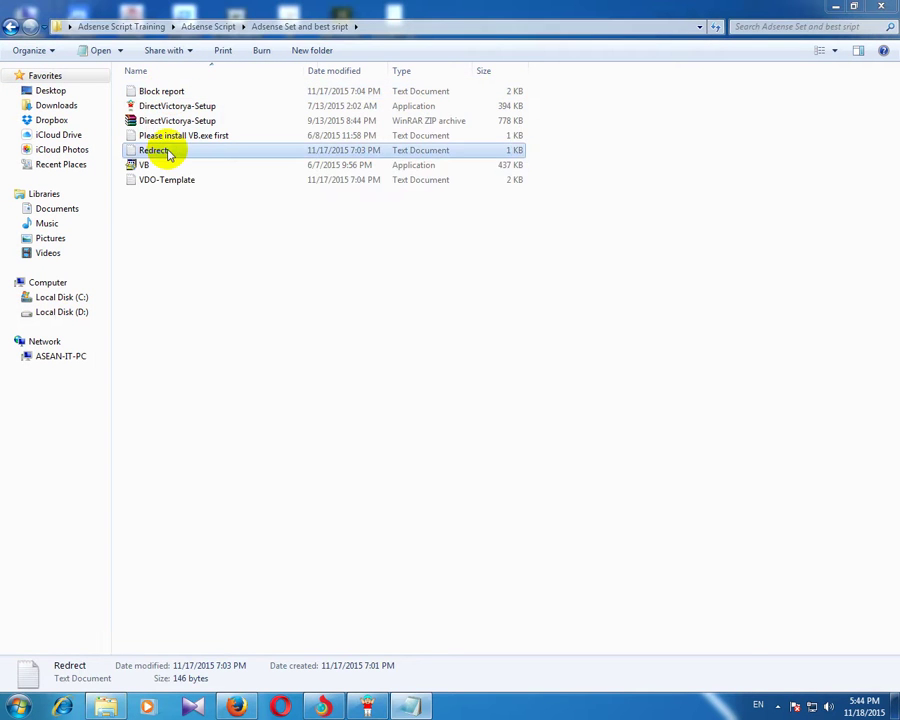
Step: Copy the whole redirect script and return to the Blogger editor
drag(274, 188, 193, 157)
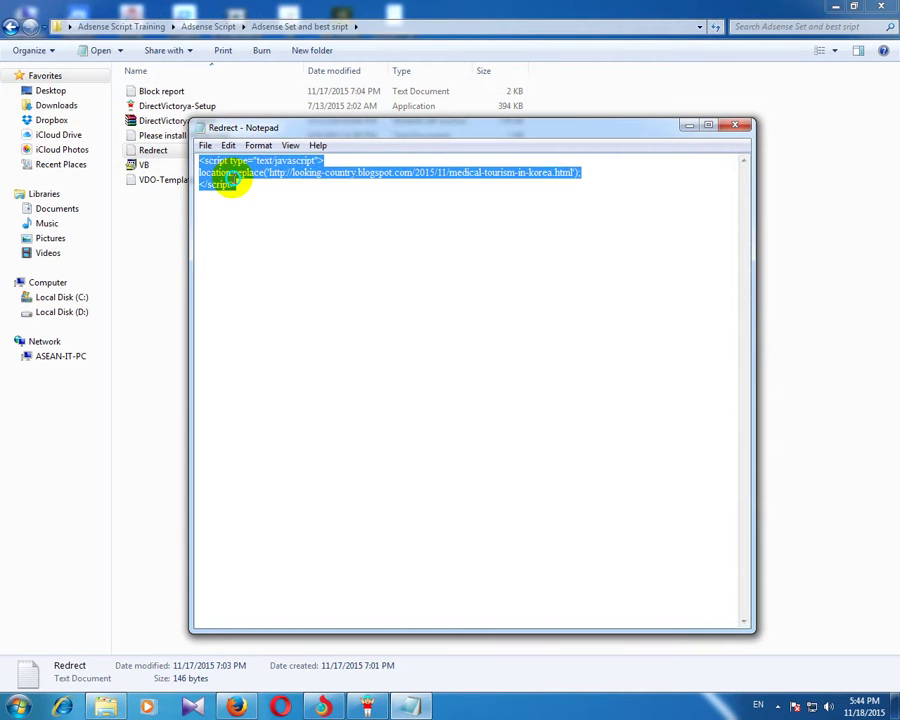
right_click(233, 181)
click(267, 226)
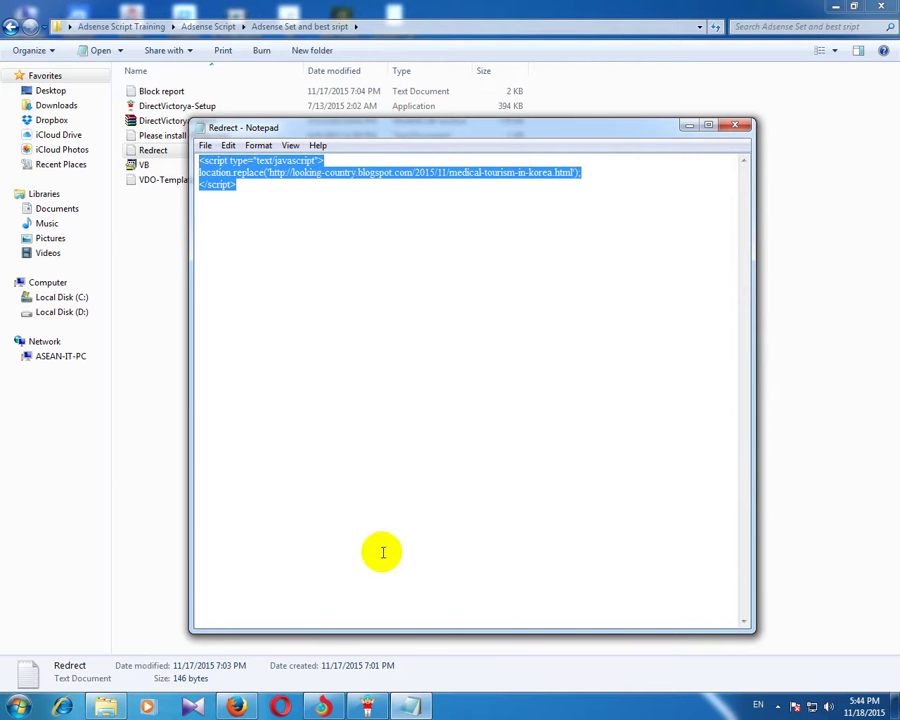
click(237, 706)
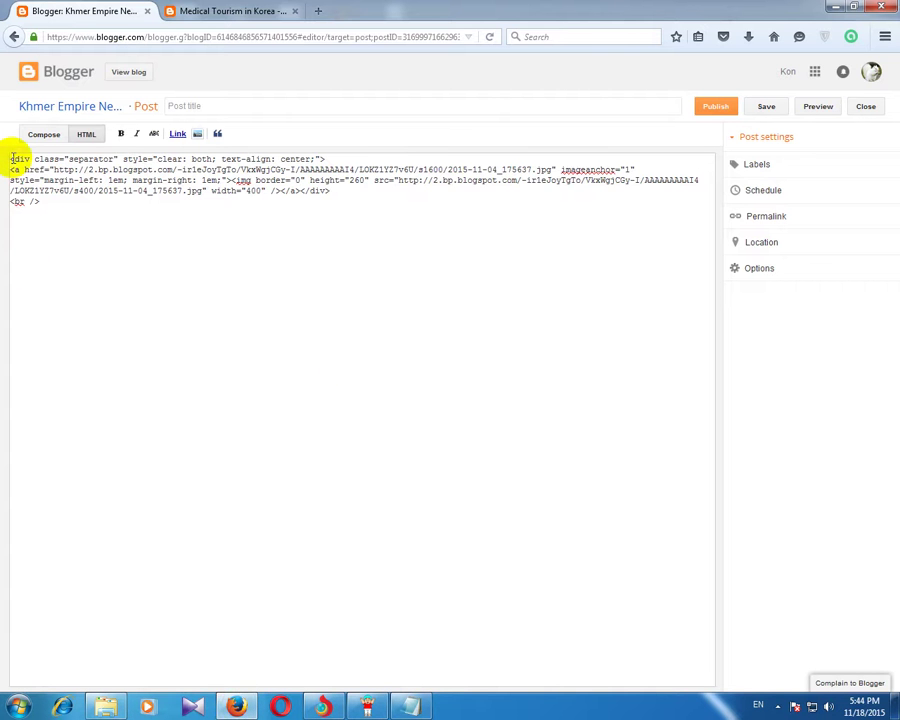
Step: Paste the redirect script on a new first line above the image markup and select its URL
click(12, 158)
key(Return)
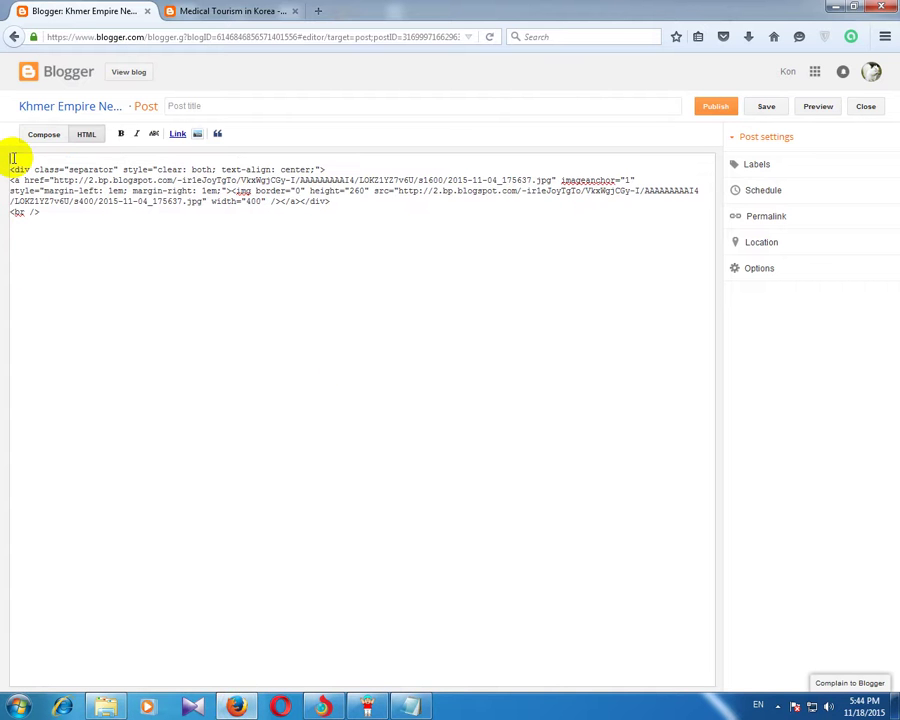
drag(20, 161, 283, 162)
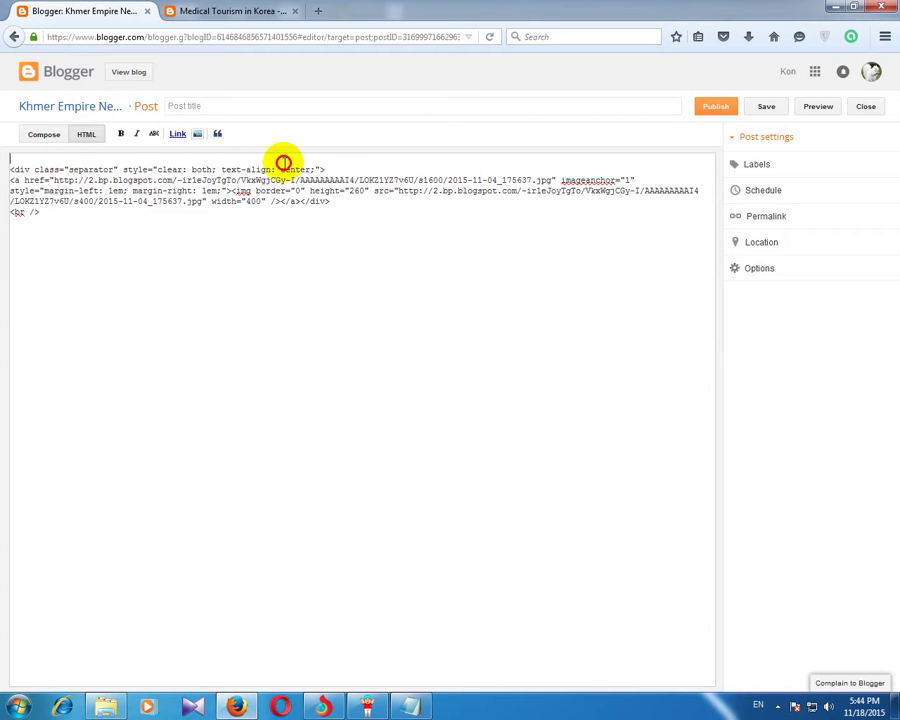
key(ctrl+v)
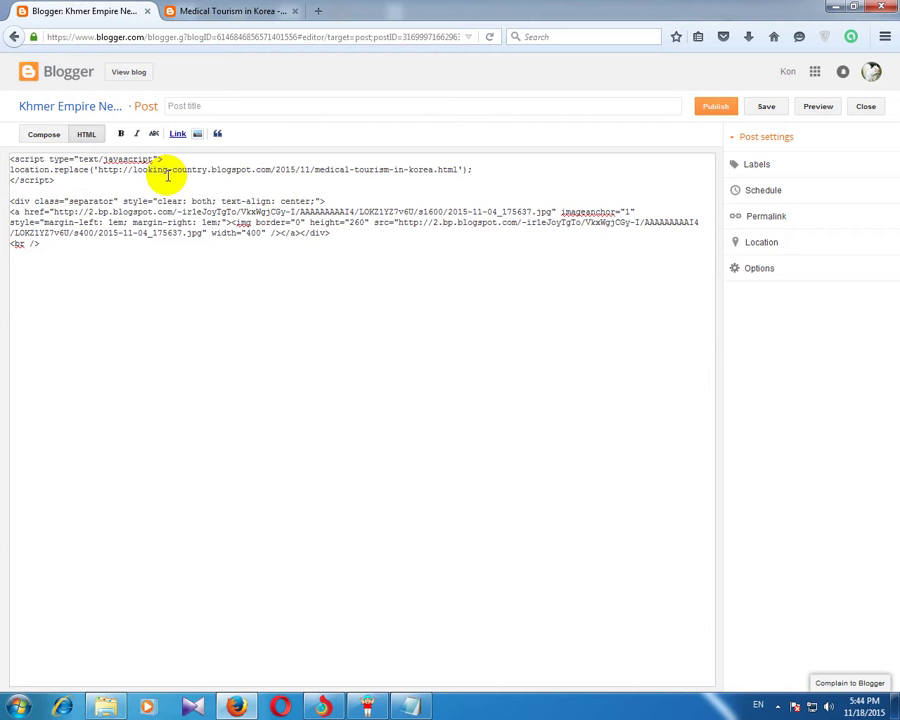
click(136, 171)
drag(136, 171, 455, 170)
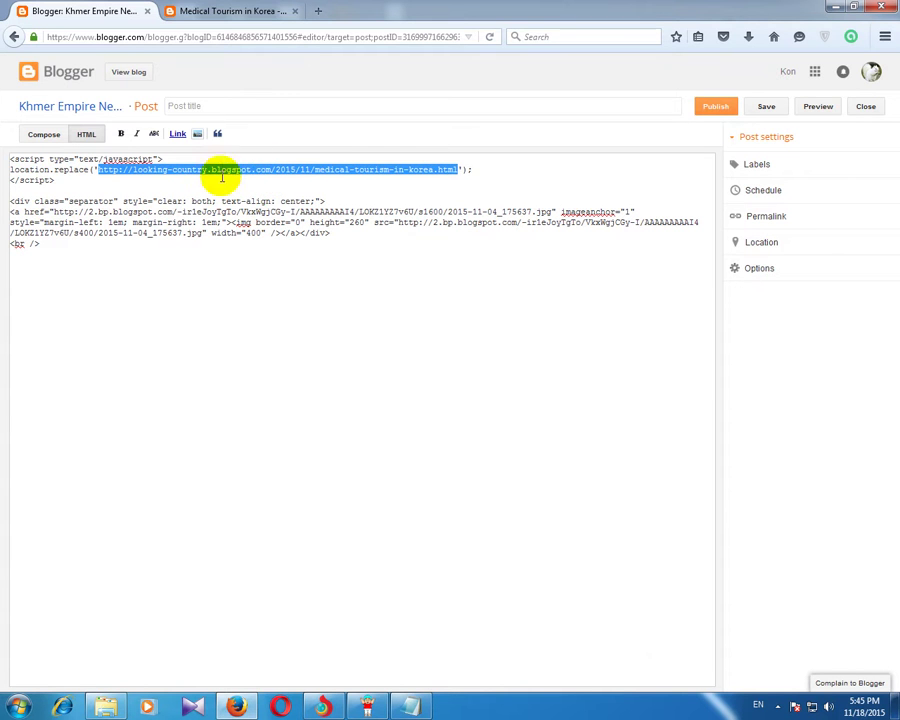
Step: Browse the Looking Country blog to its homepage article list
click(256, 10)
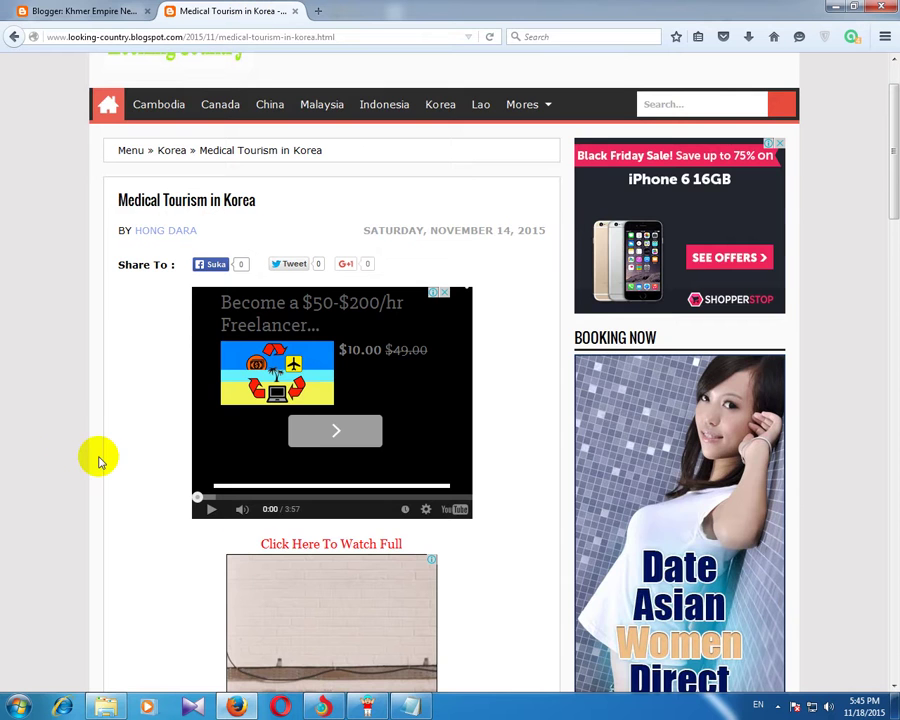
scroll(99, 460, down, 10)
scroll(99, 460, down, 15)
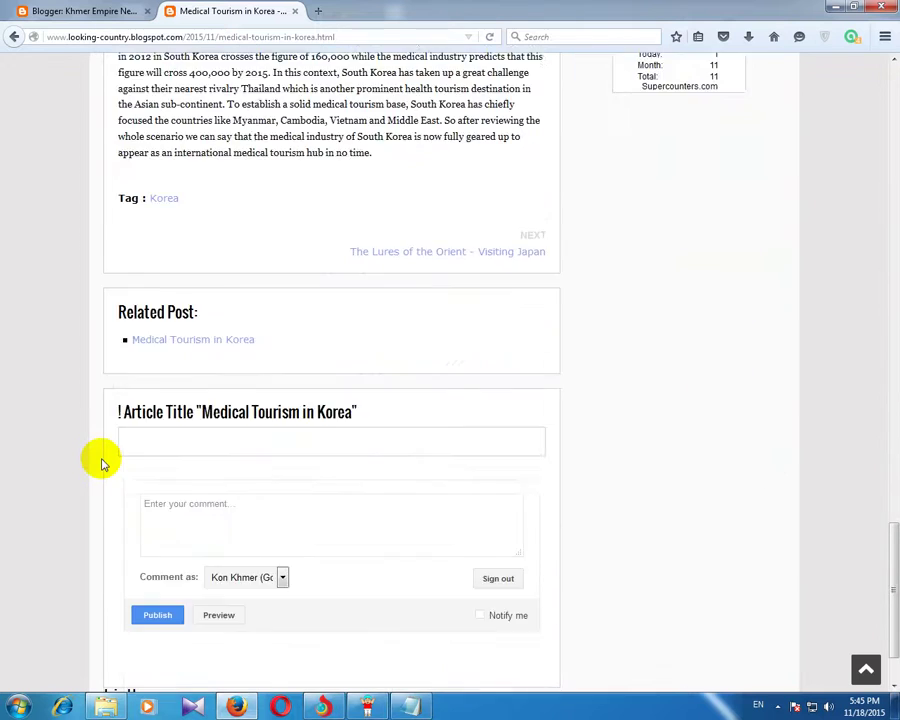
scroll(100, 460, up, 4)
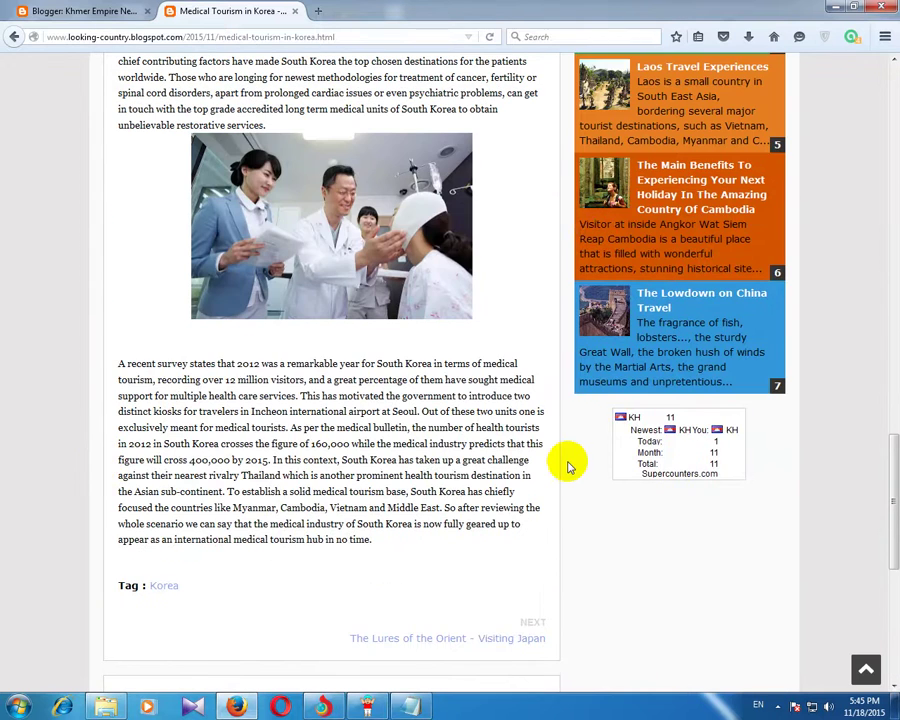
scroll(566, 464, down, 3)
scroll(570, 466, down, 2)
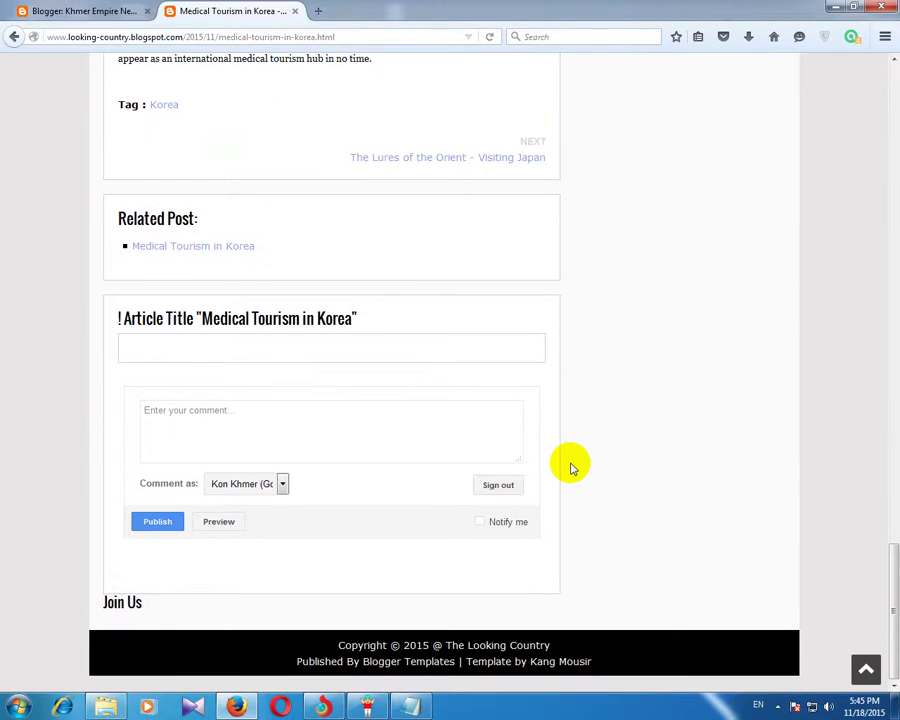
scroll(570, 466, up, 2)
click(436, 236)
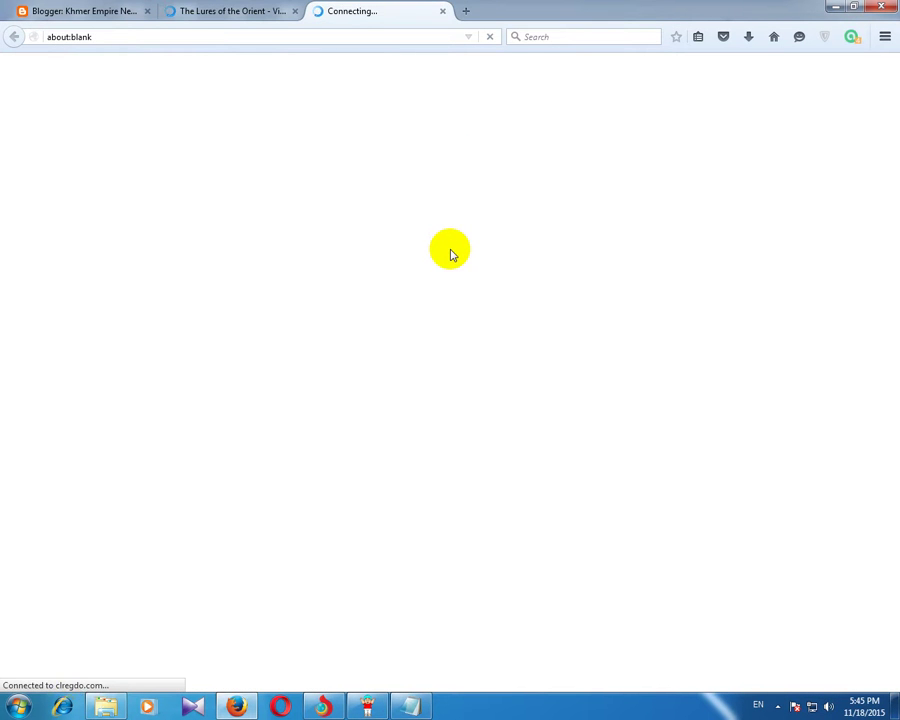
click(444, 12)
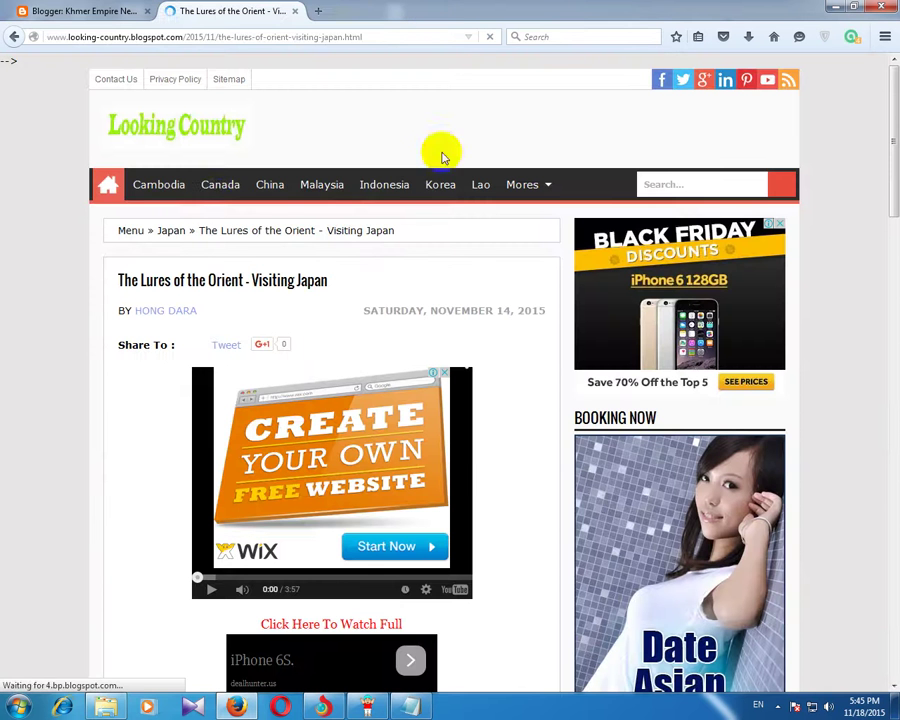
click(162, 132)
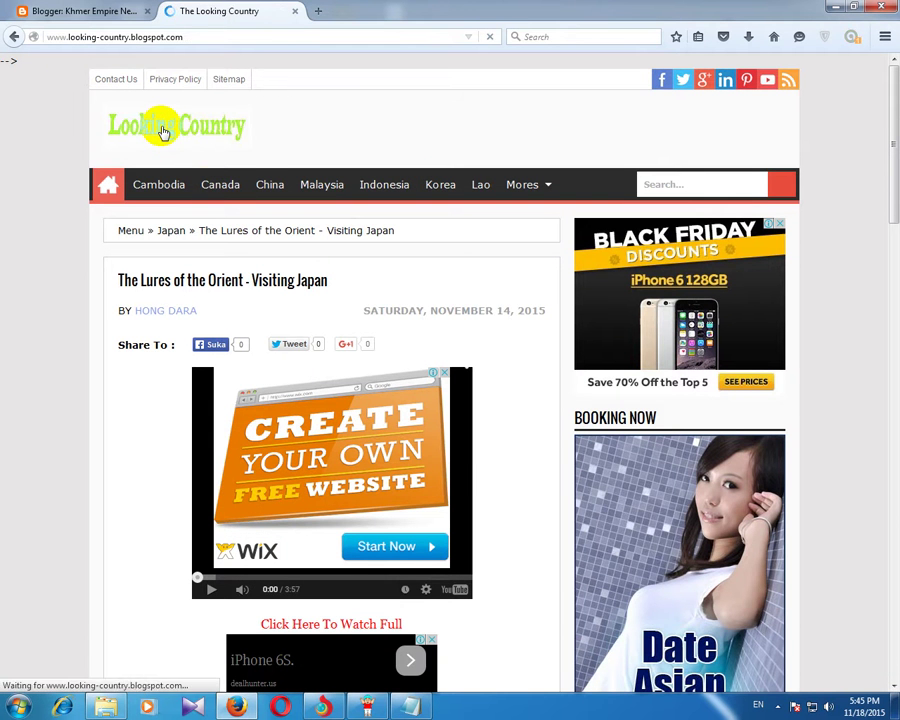
scroll(418, 512, down, 3)
scroll(416, 508, down, 2)
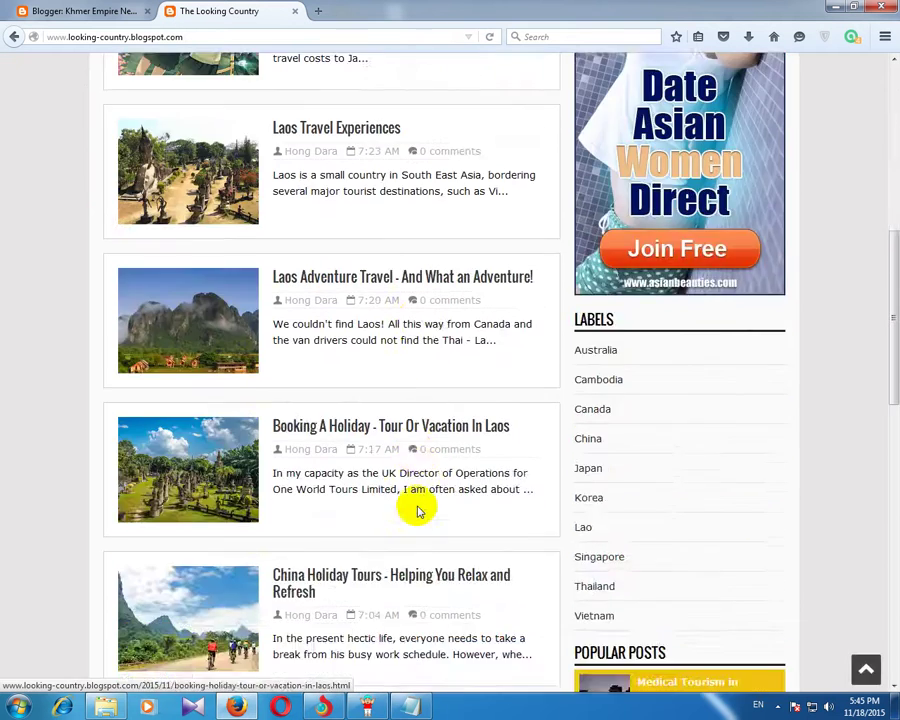
scroll(414, 505, up, 5)
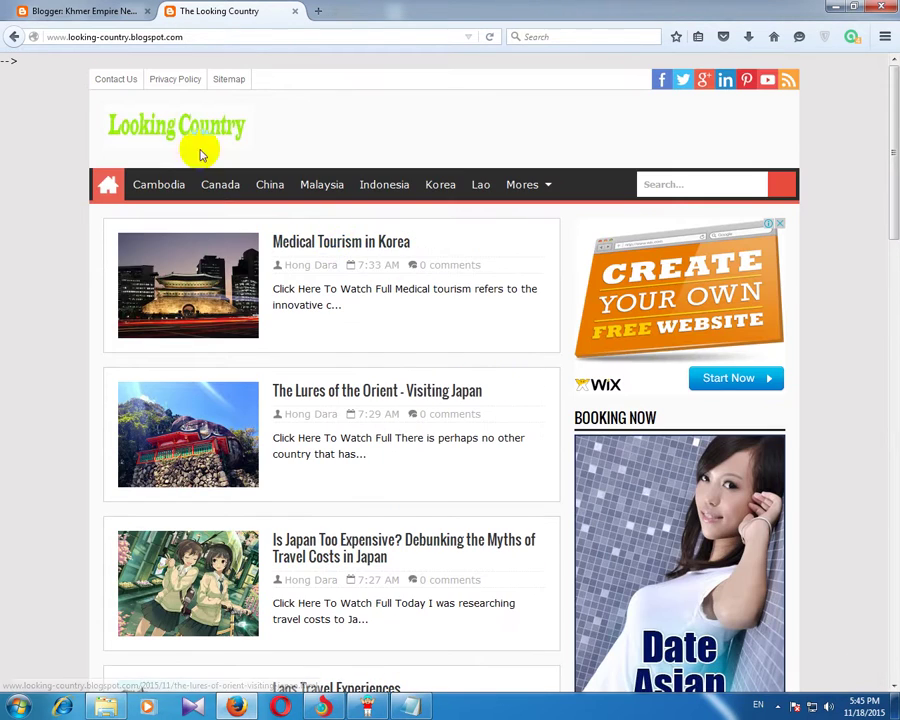
Step: Copy the web address of 'The Lures of the Orient - Visiting Japan' and return to Blogger
click(358, 389)
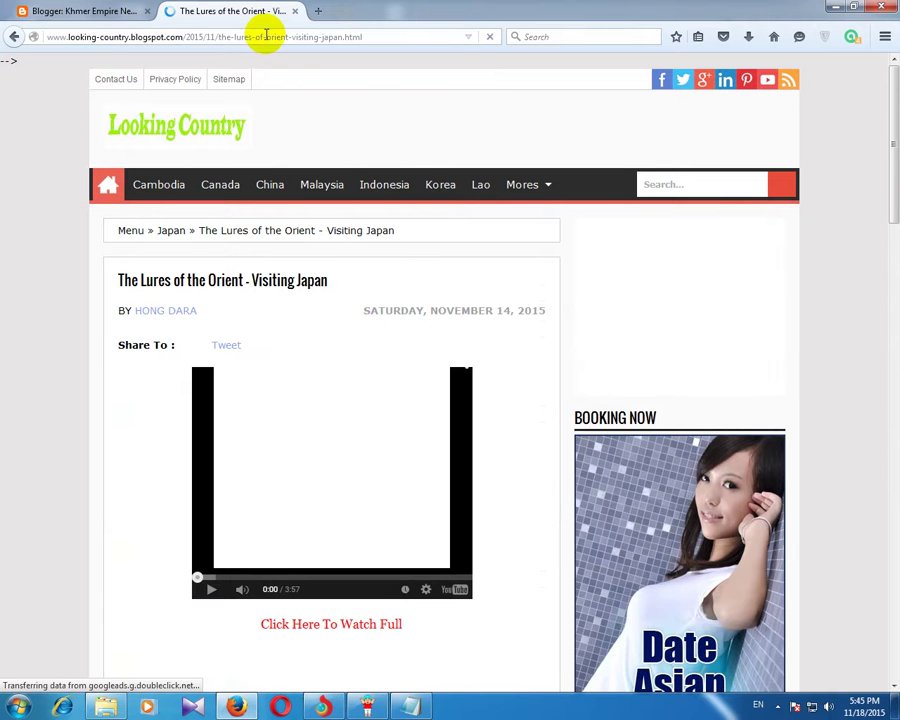
click(352, 38)
right_click(352, 38)
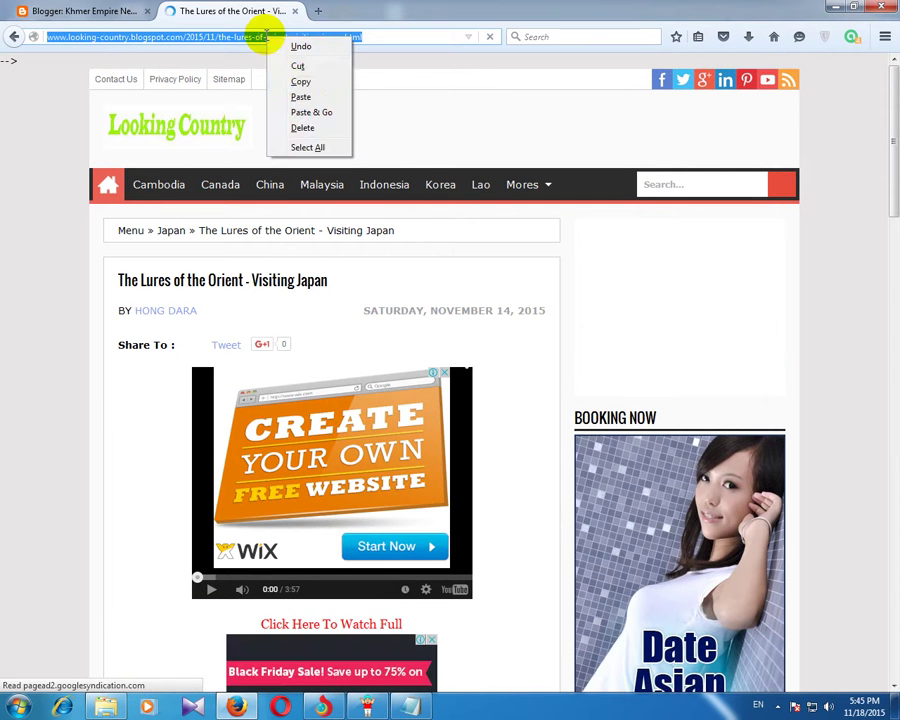
click(303, 82)
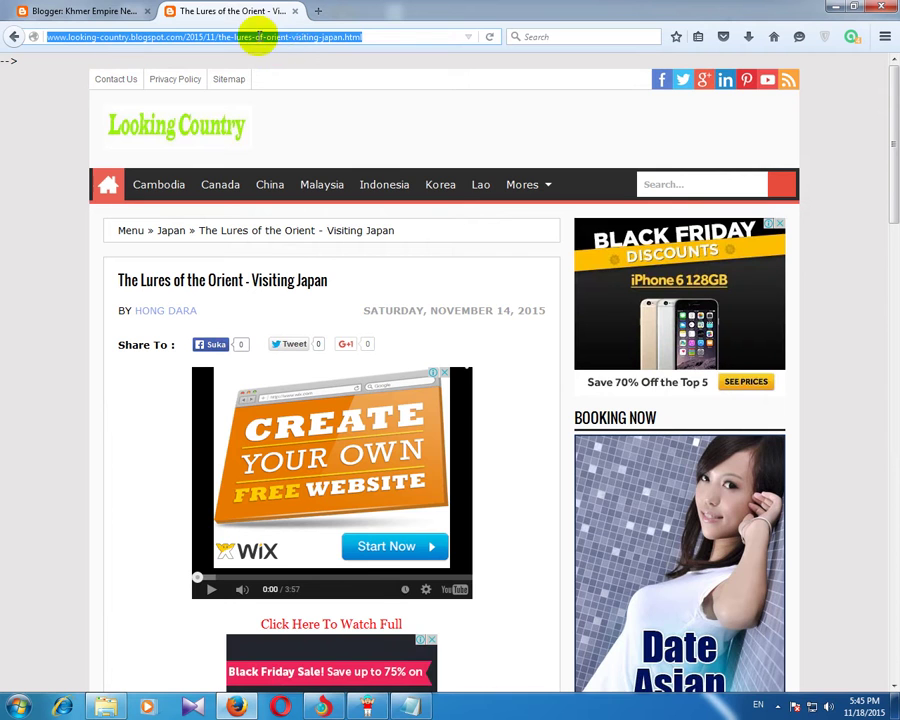
click(22, 11)
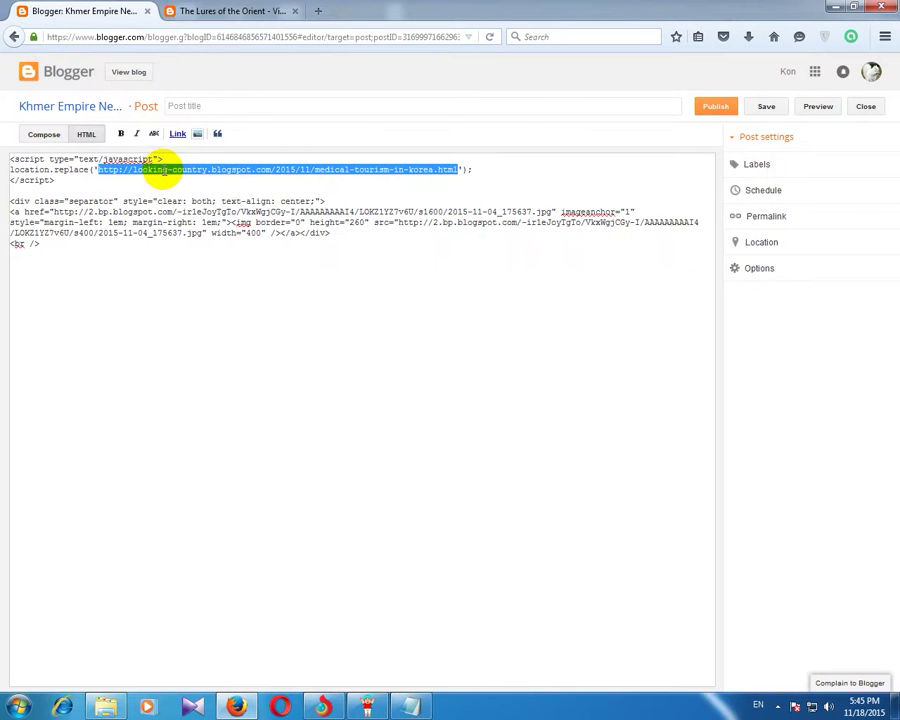
Step: Paste the Japan article address into location.replace and publish as 'The Amazing Dancing Maybe You Never Seen'
right_click(165, 173)
click(200, 232)
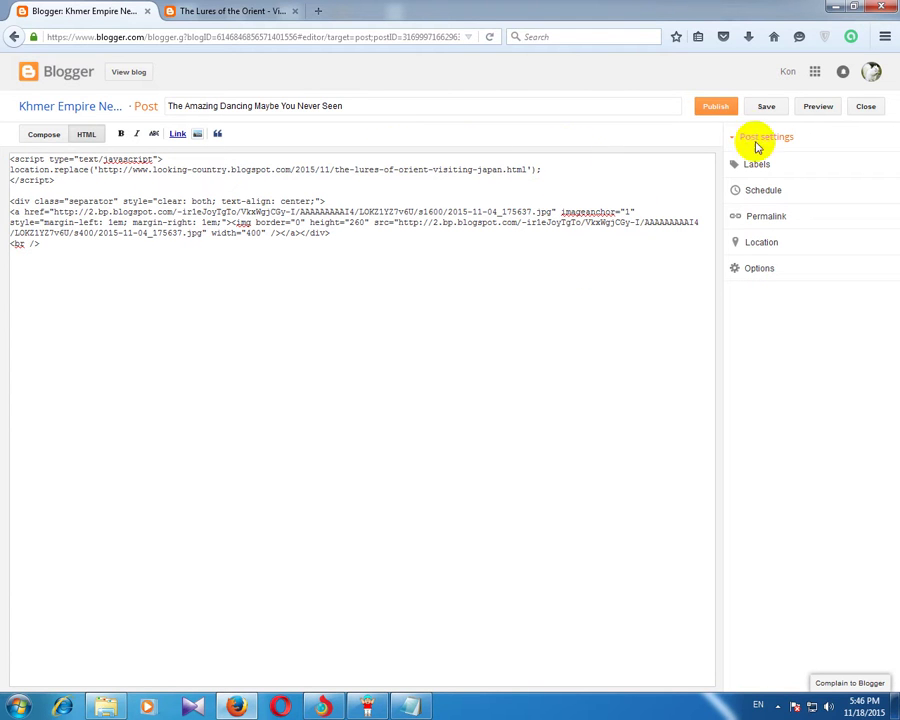
click(718, 109)
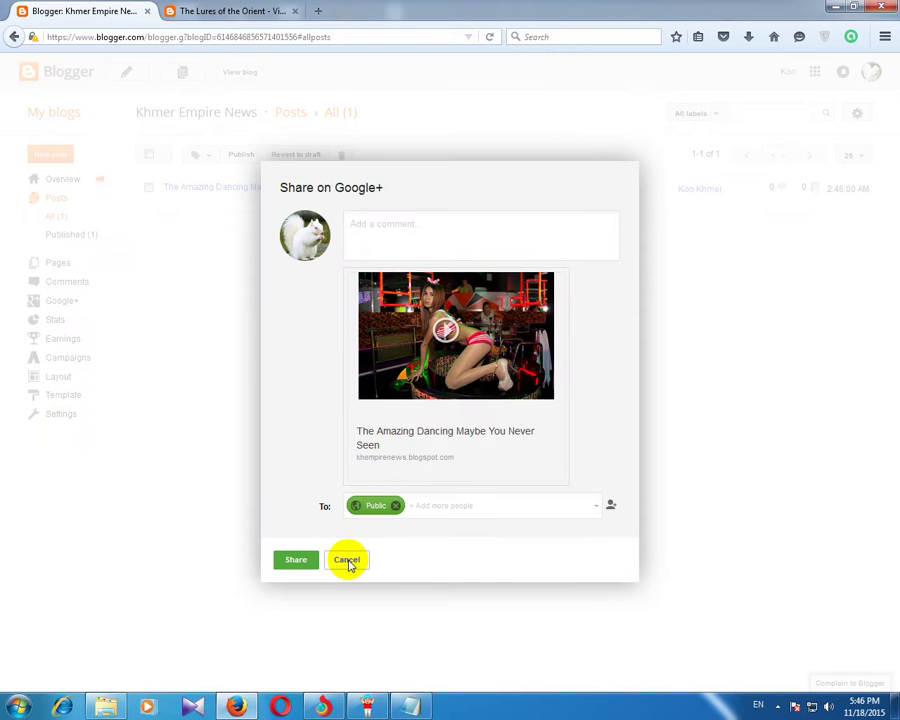
Step: Dismiss the Google+ share prompt and view the post to confirm it redirects
click(347, 561)
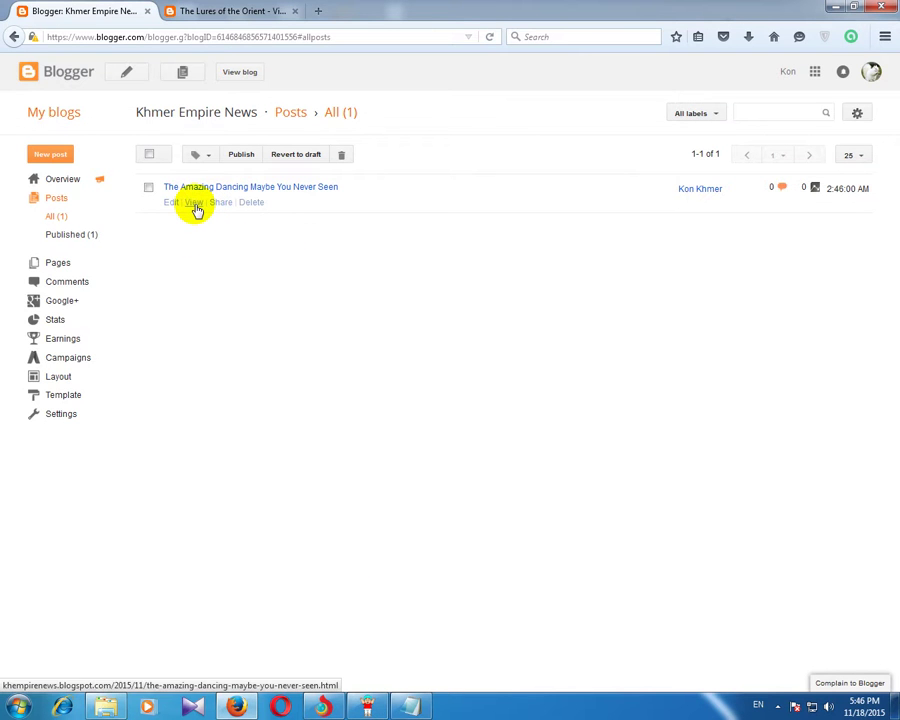
click(195, 204)
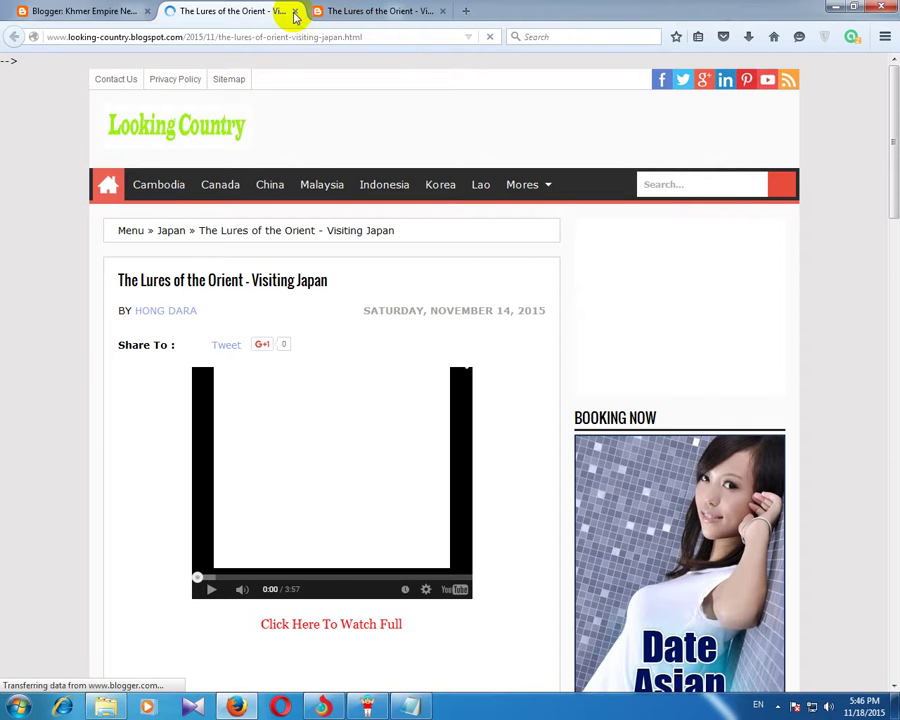
click(293, 12)
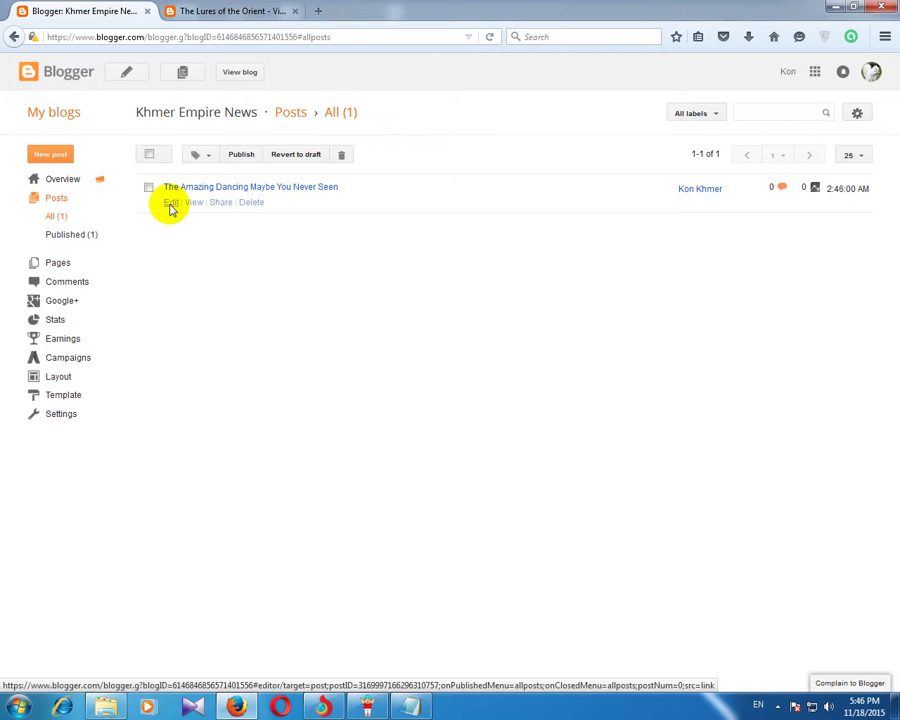
Step: Reopen the post for editing and select its permalink address
click(171, 204)
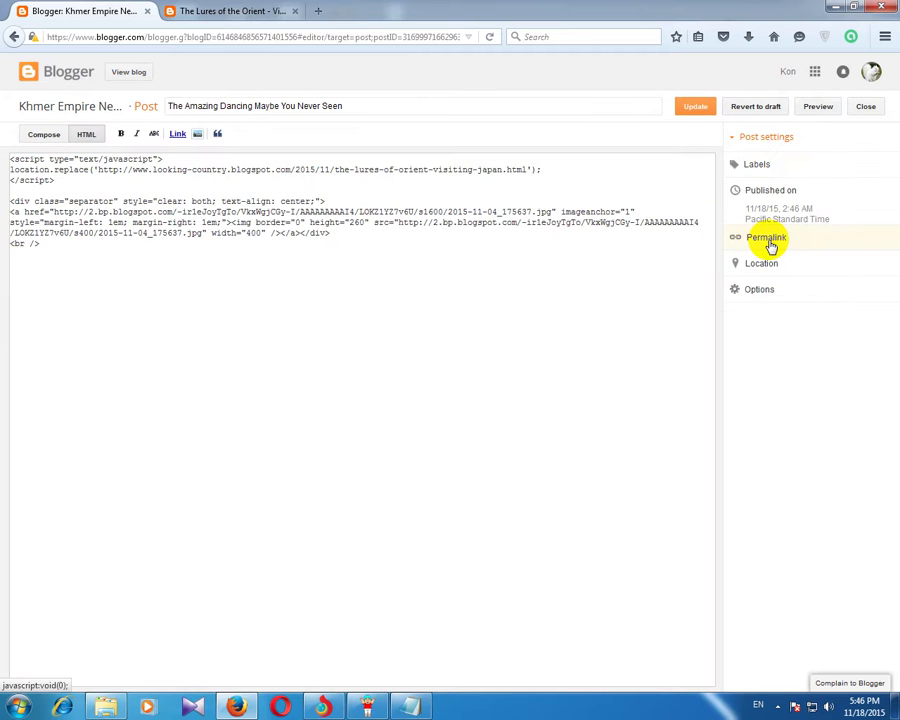
click(770, 240)
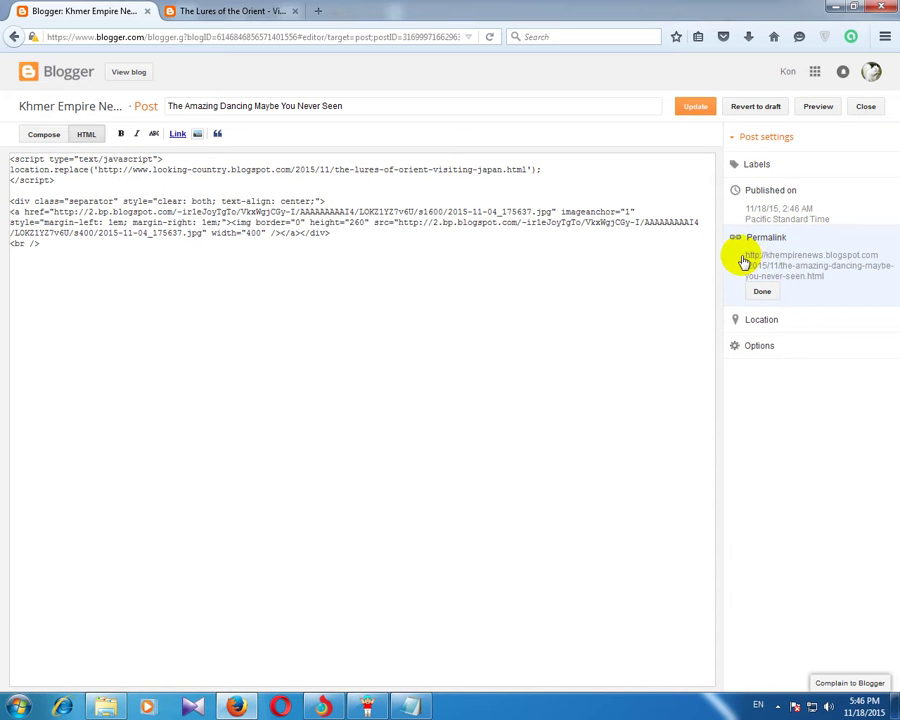
drag(745, 261, 844, 277)
Step: Paste the post's permalink below the script in the Redirect Notepad file
right_click(814, 258)
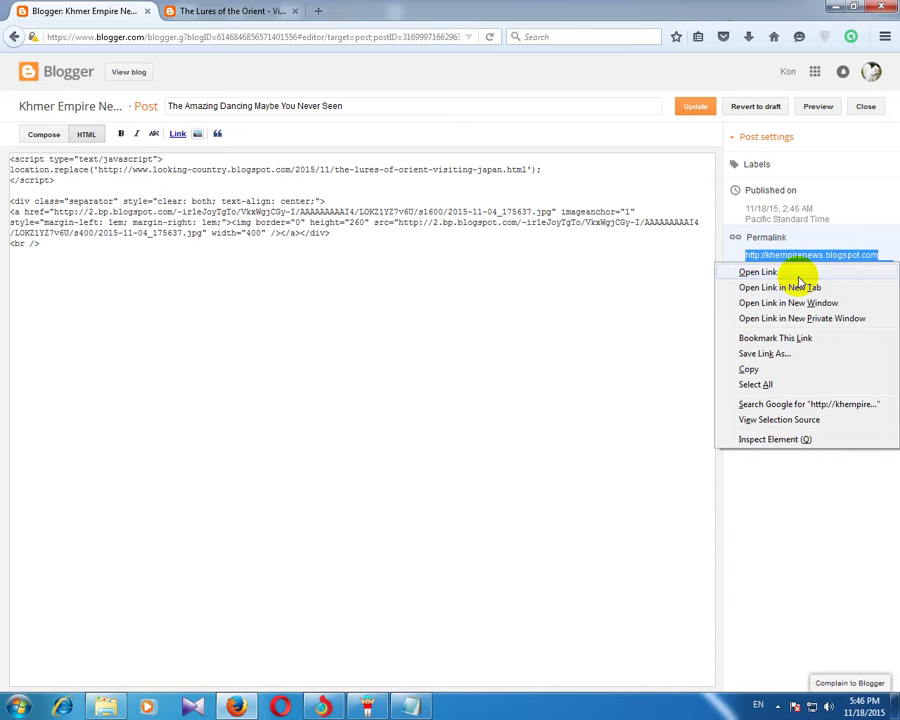
click(763, 370)
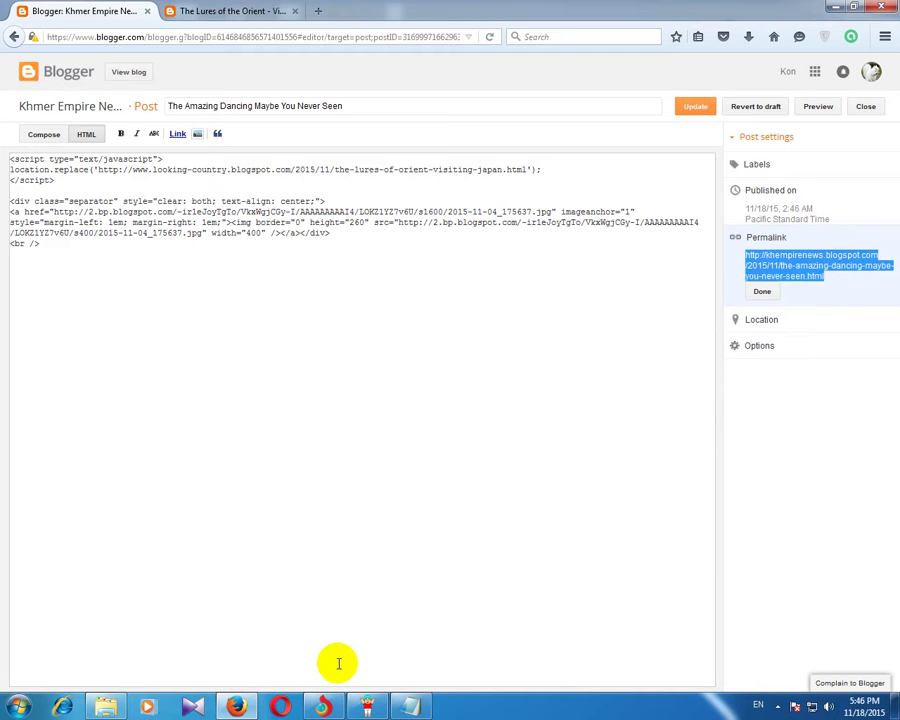
click(410, 708)
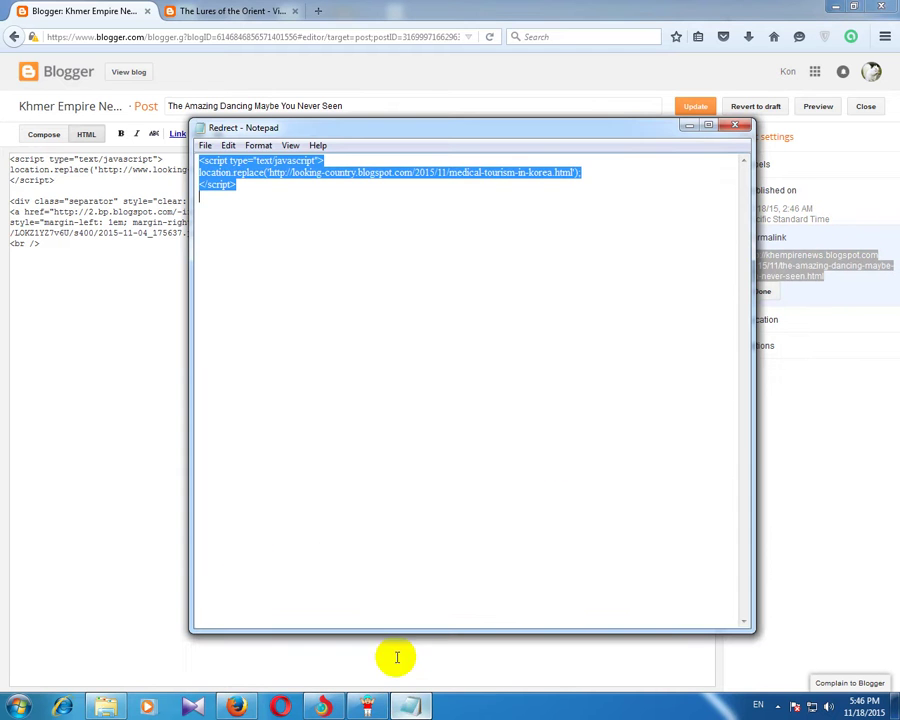
click(229, 220)
key(ctrl+v)
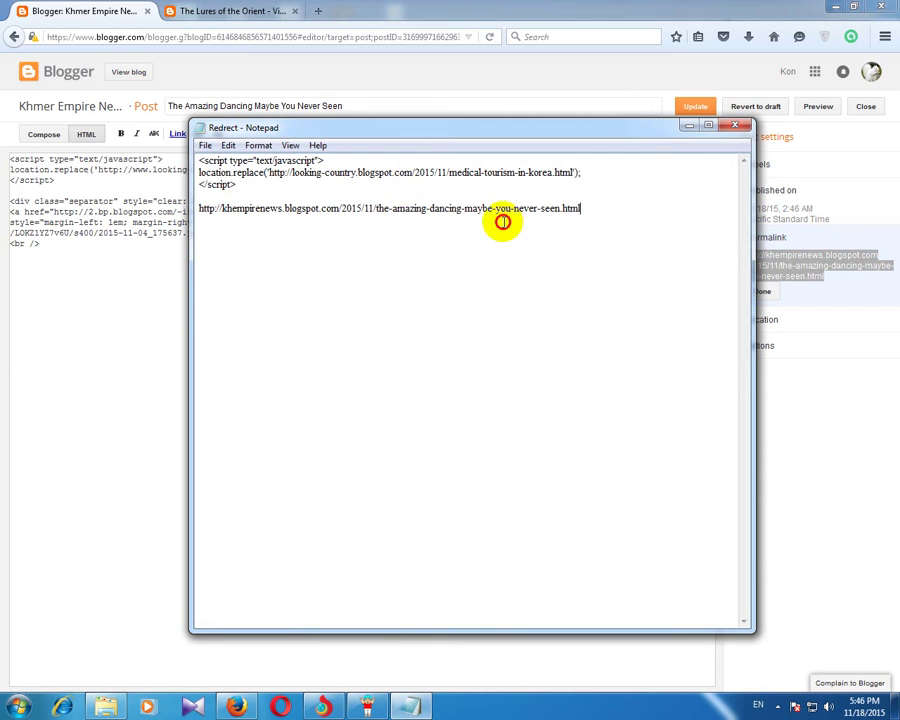
drag(502, 221, 205, 209)
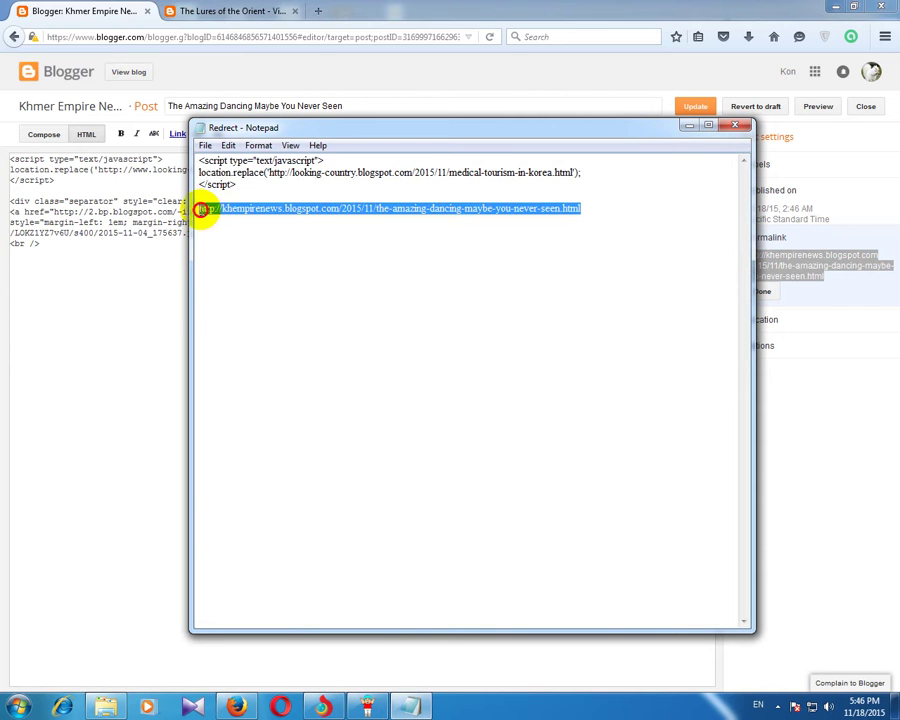
Step: Update the Blogger post and return to the All posts list
click(373, 7)
click(688, 107)
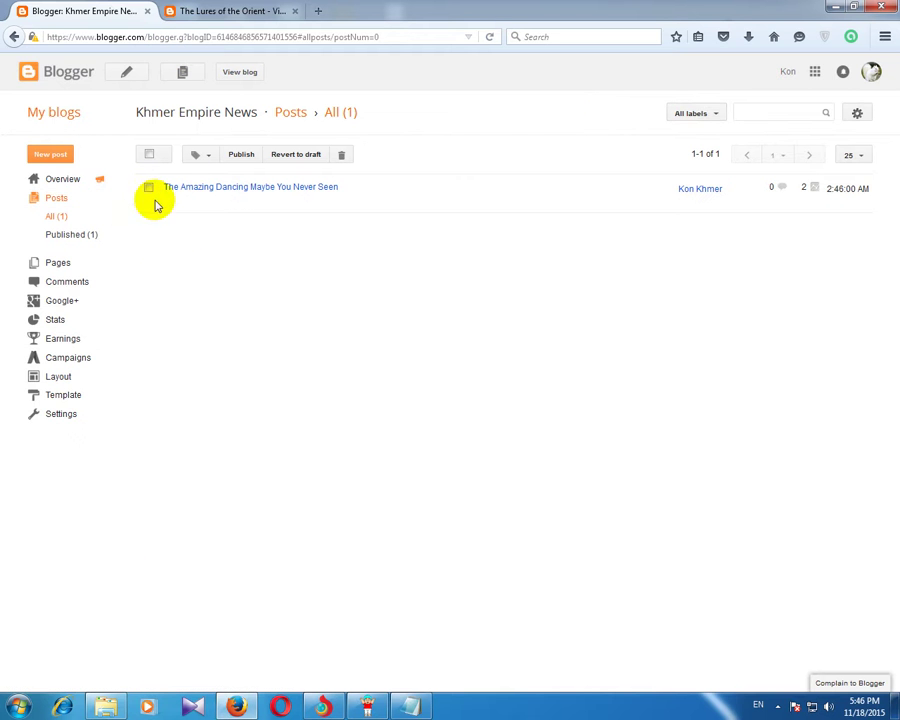
click(218, 9)
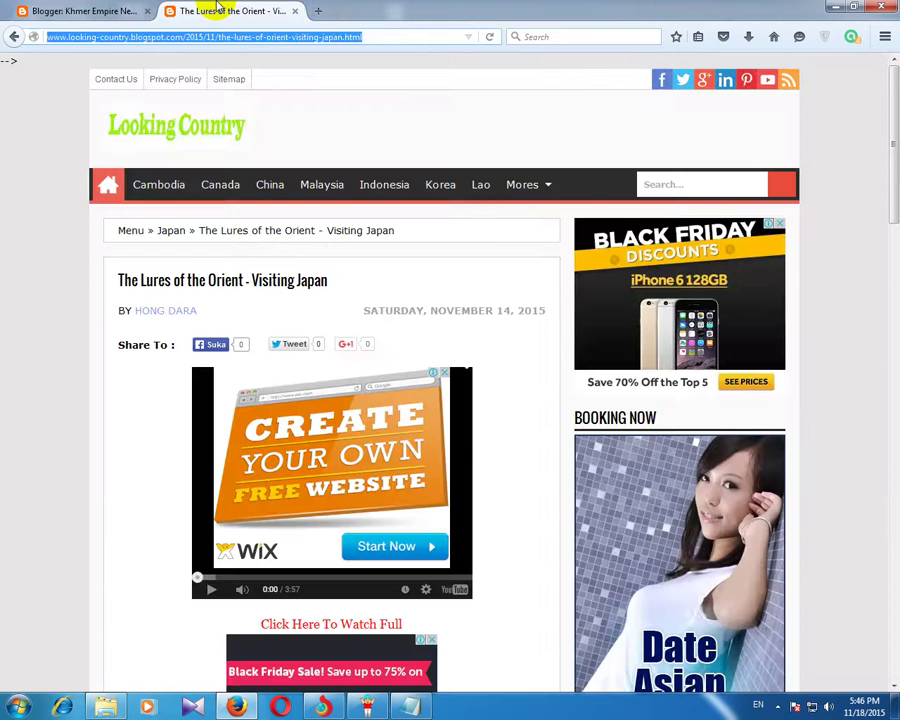
click(118, 11)
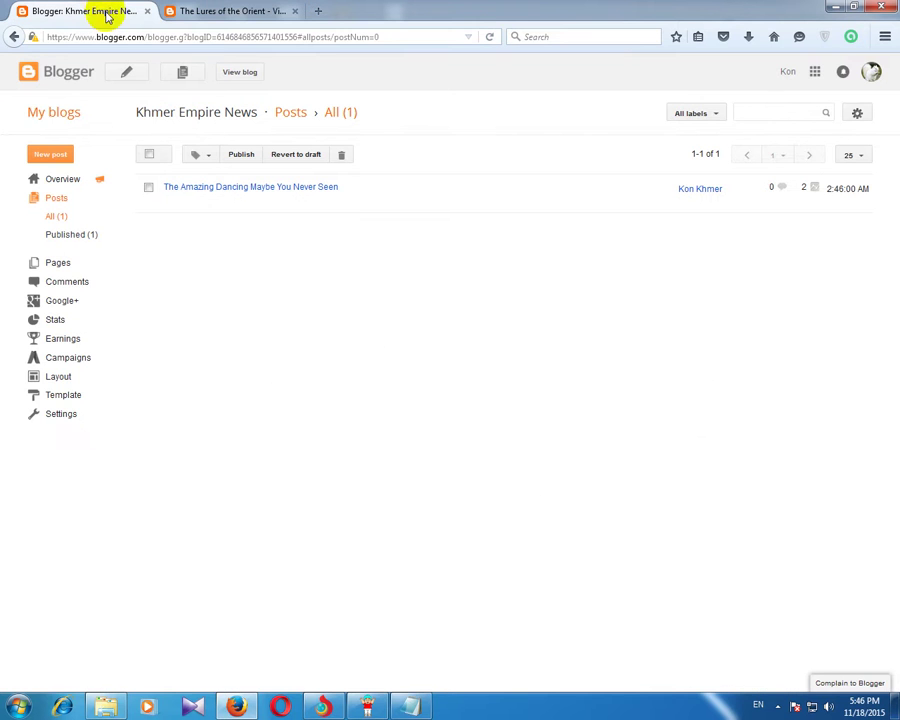
Step: From the Facebook news feed, go to Create Page under Pages in the sidebar
click(325, 707)
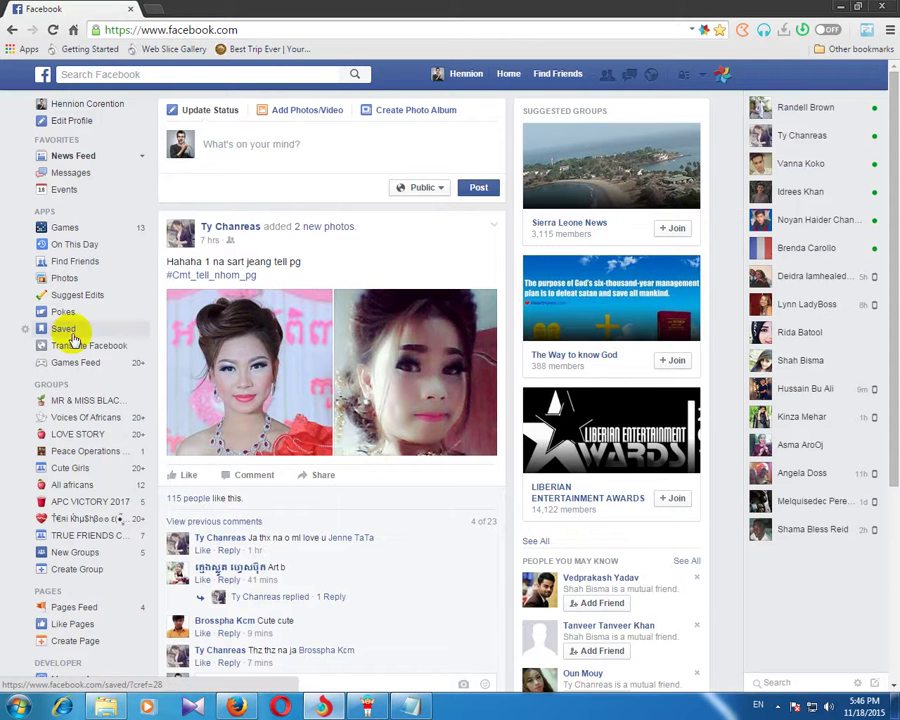
scroll(90, 362, down, 7)
scroll(90, 362, up, 7)
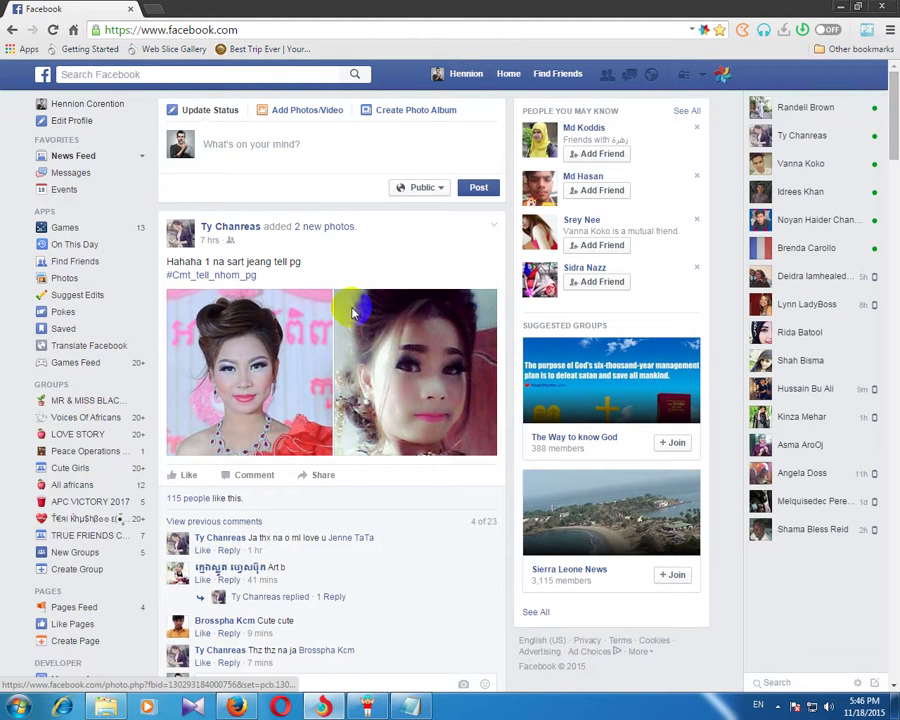
scroll(340, 310, down, 6)
scroll(349, 318, up, 6)
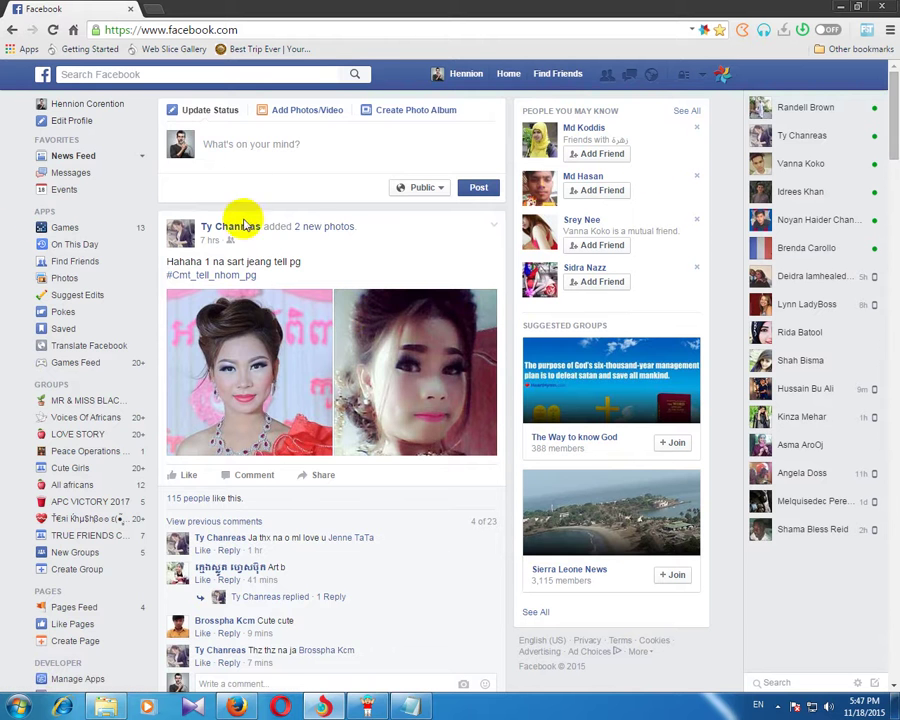
scroll(345, 231, down, 5)
scroll(345, 231, down, 9)
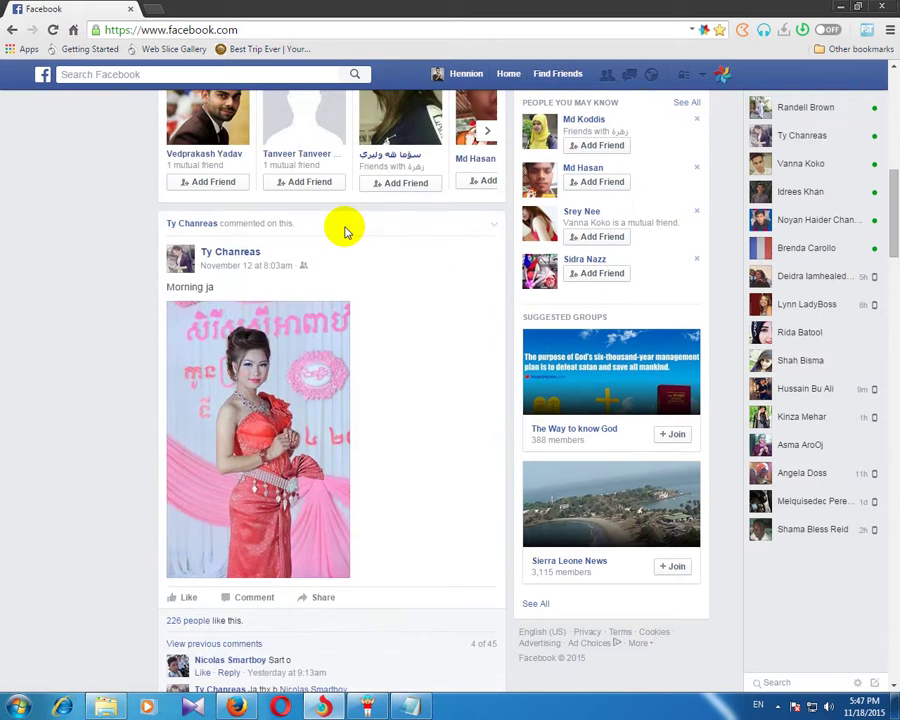
scroll(345, 231, up, 5)
scroll(345, 231, up, 8)
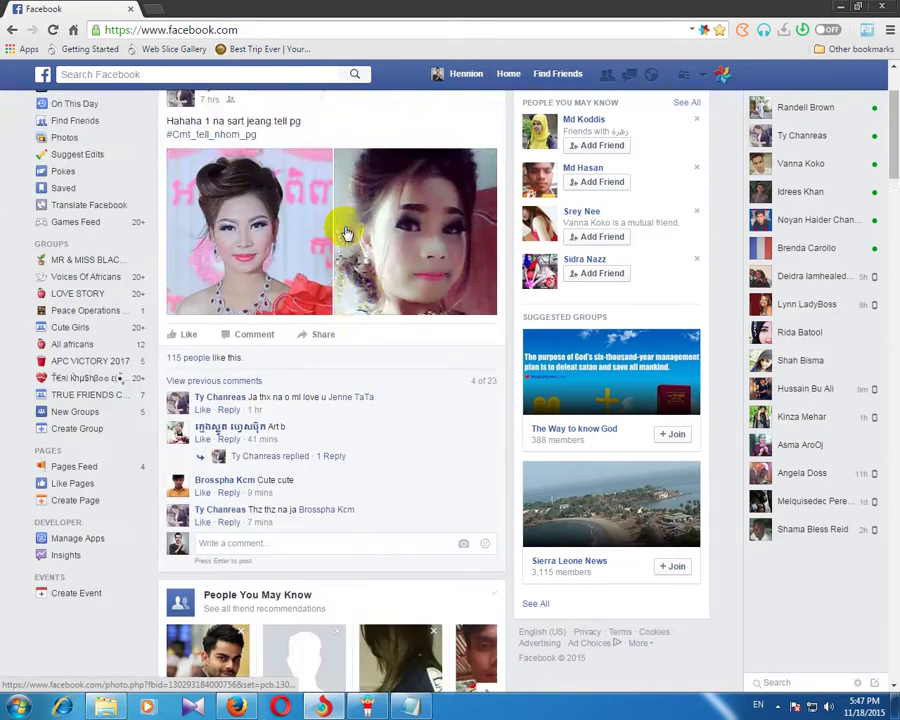
scroll(360, 300, down, 2)
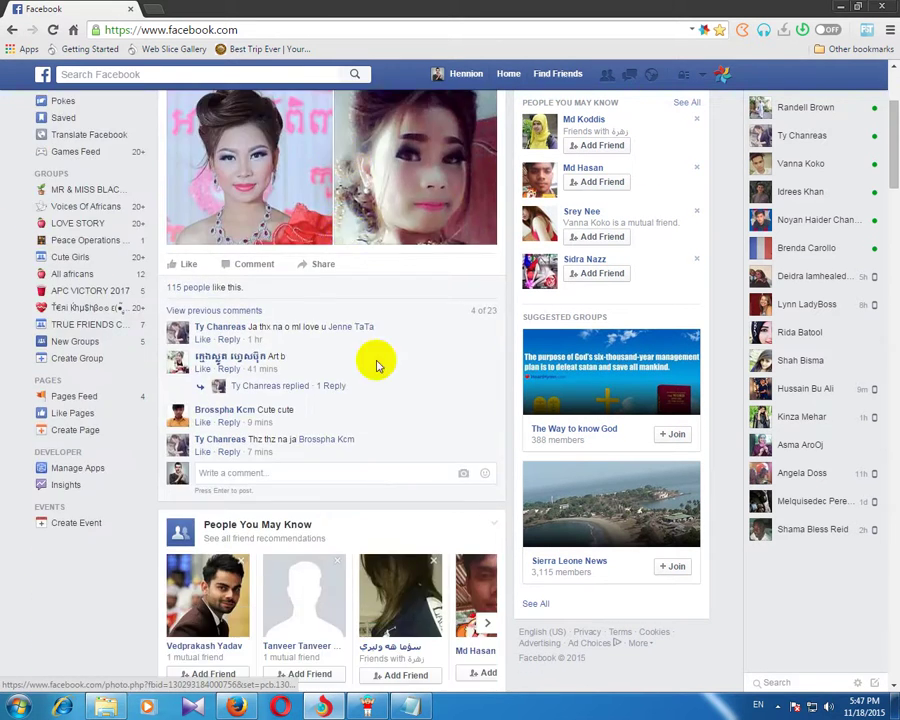
click(68, 433)
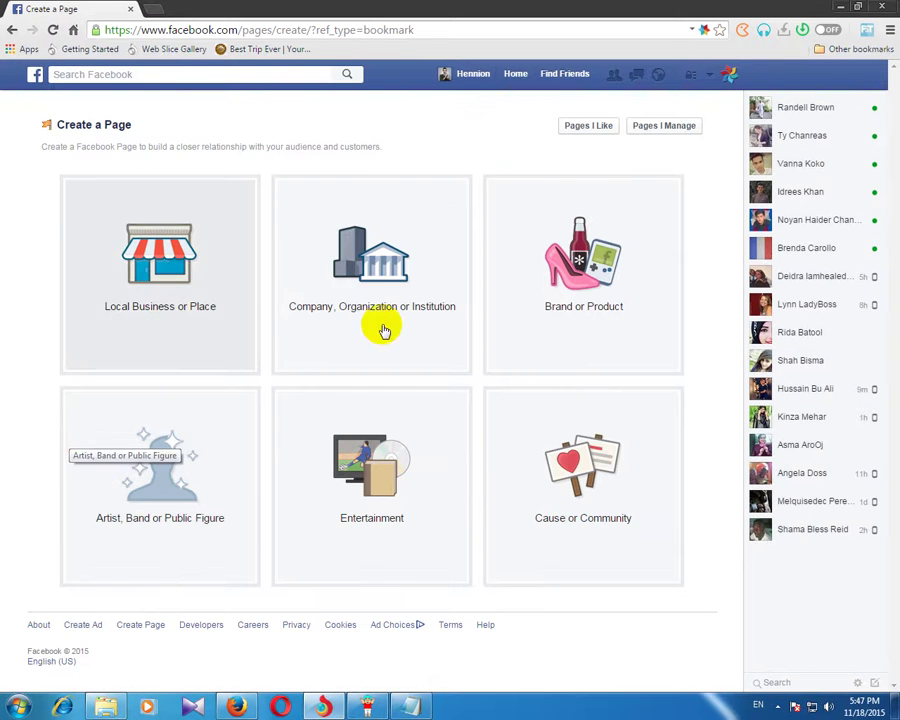
Step: Pick Company, Organization or Institution, category Media/News/Publishing, and name it Apple Media News
click(390, 283)
click(390, 240)
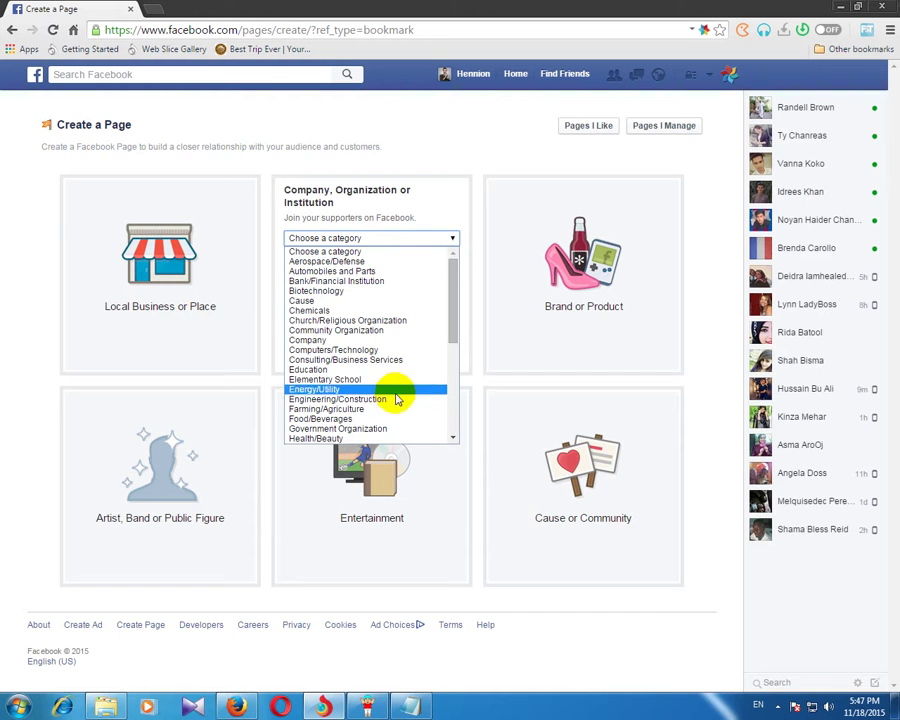
drag(452, 294, 460, 380)
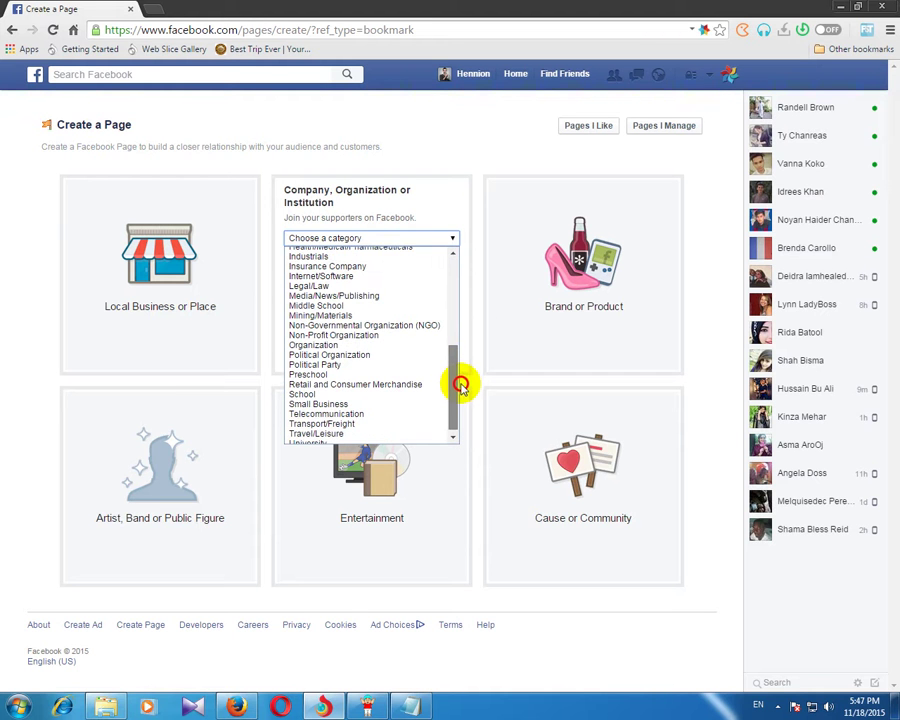
scroll(331, 372, up, 3)
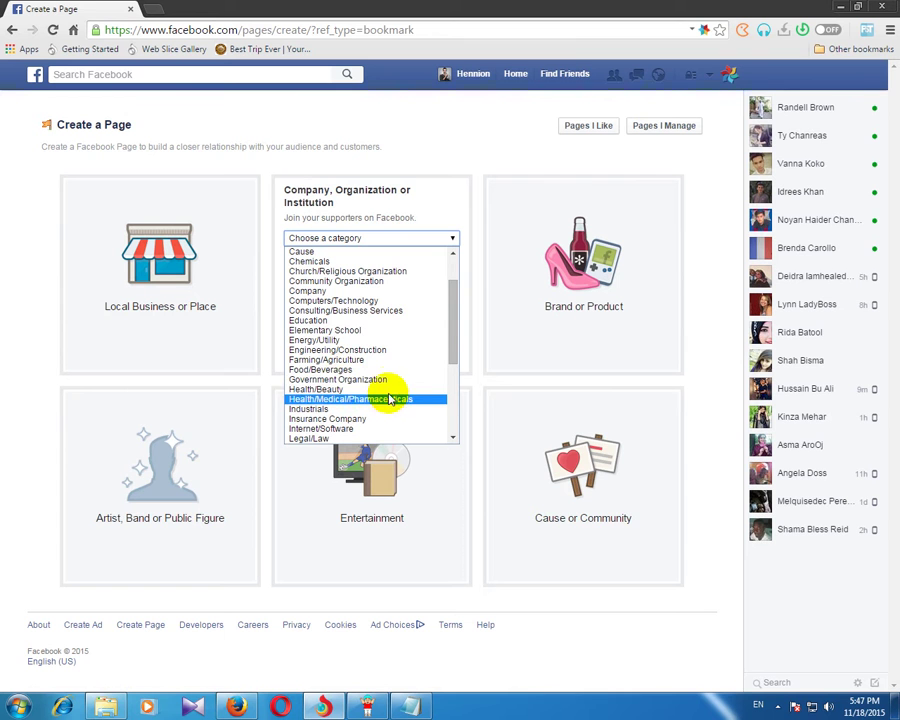
drag(455, 318, 458, 364)
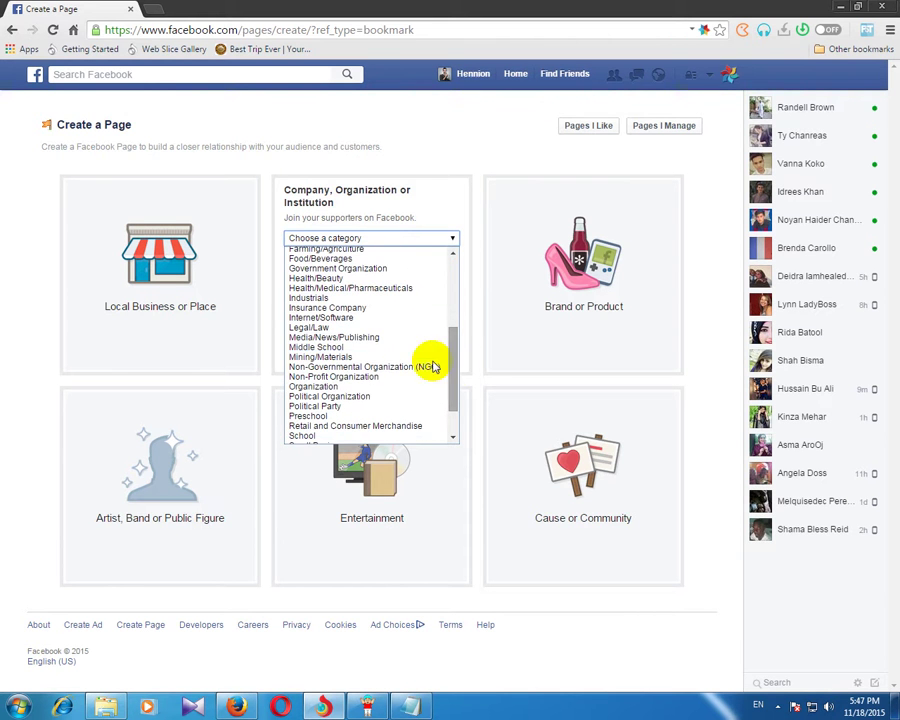
click(361, 344)
click(320, 258)
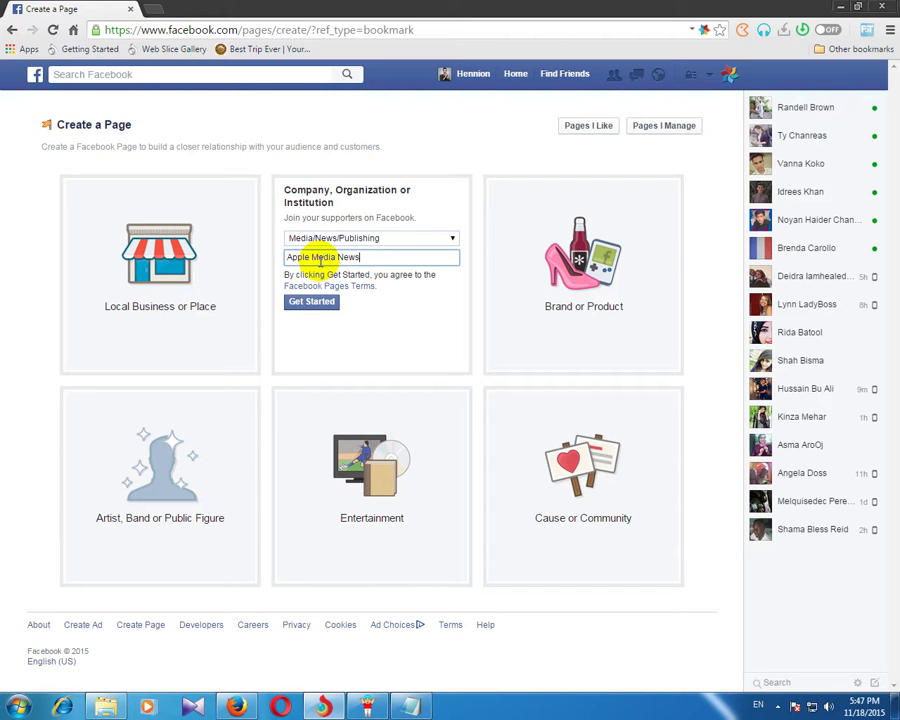
Step: Create the page, skip the About, Profile Picture and Audience steps, and like it
click(312, 302)
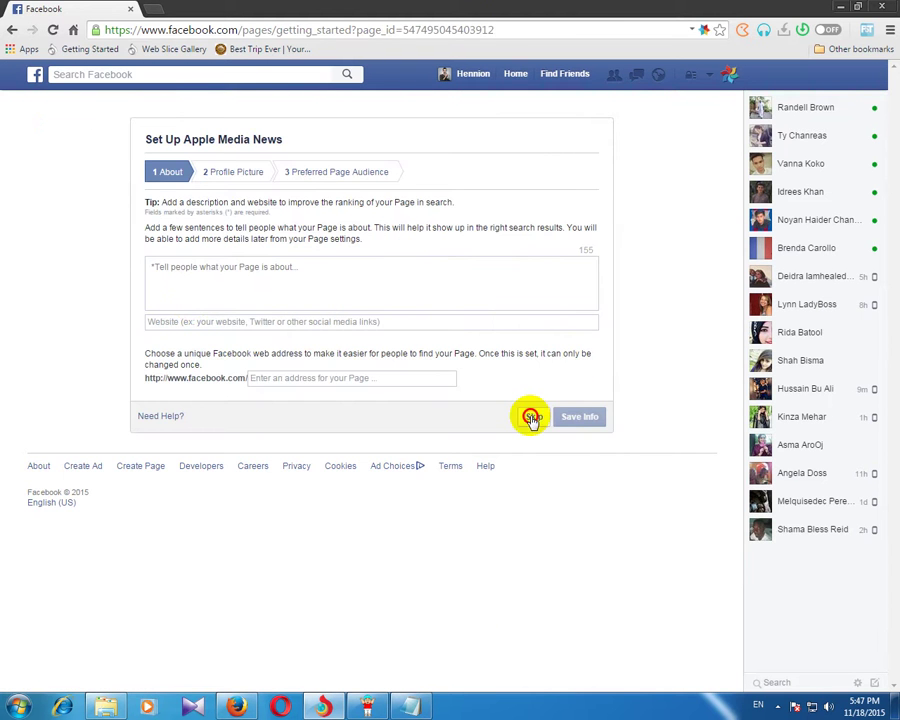
click(533, 417)
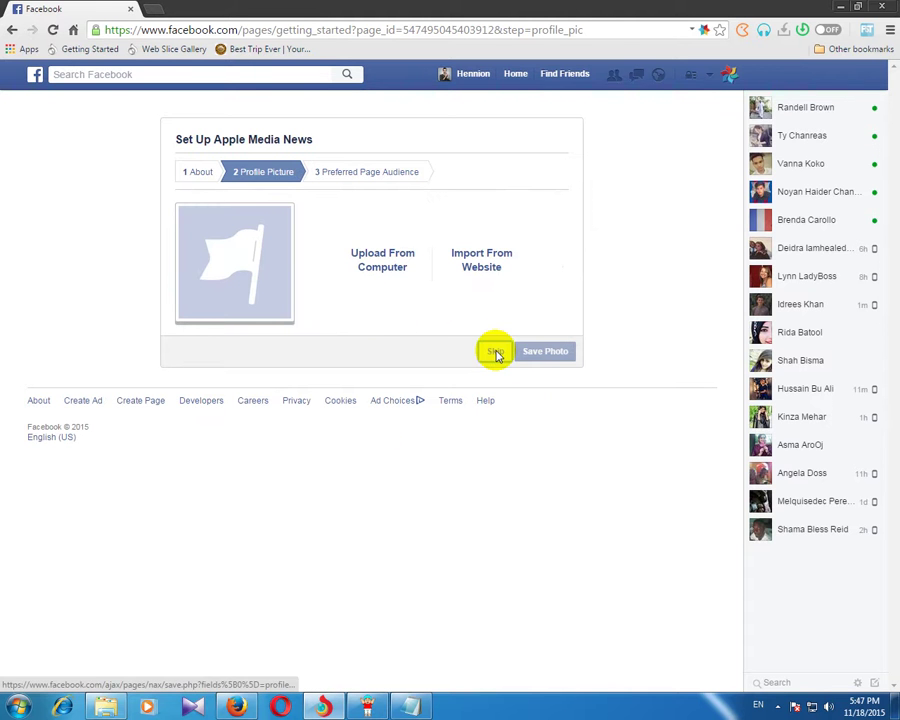
click(495, 352)
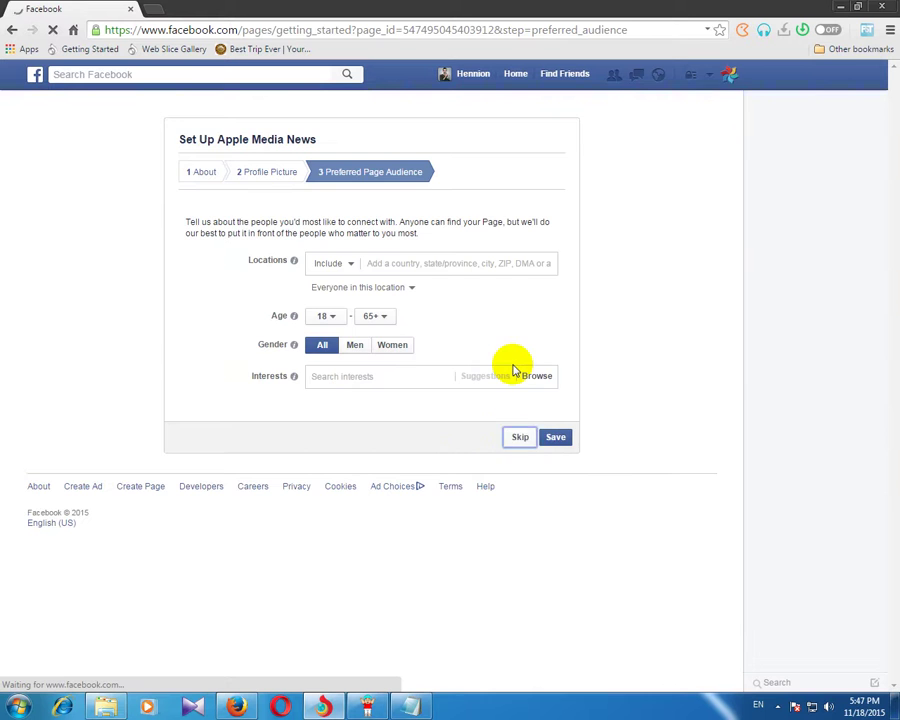
click(518, 434)
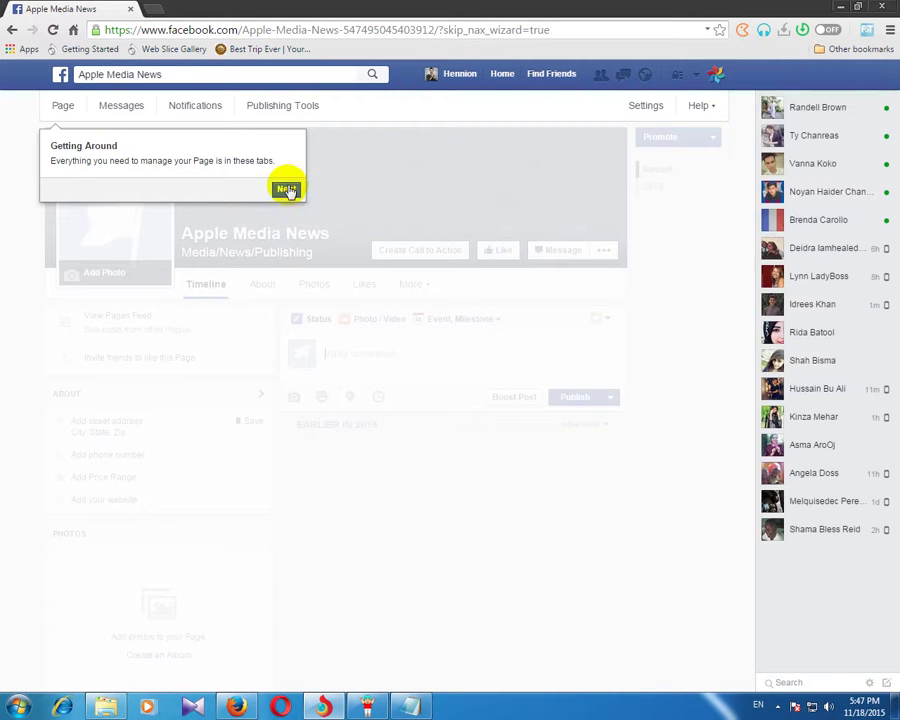
click(287, 190)
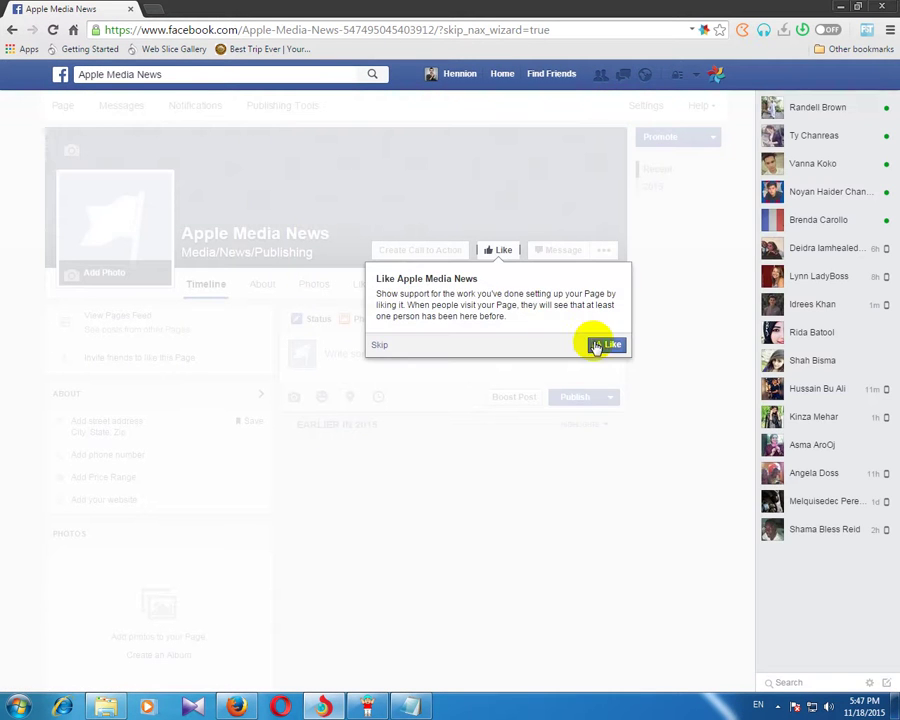
click(598, 342)
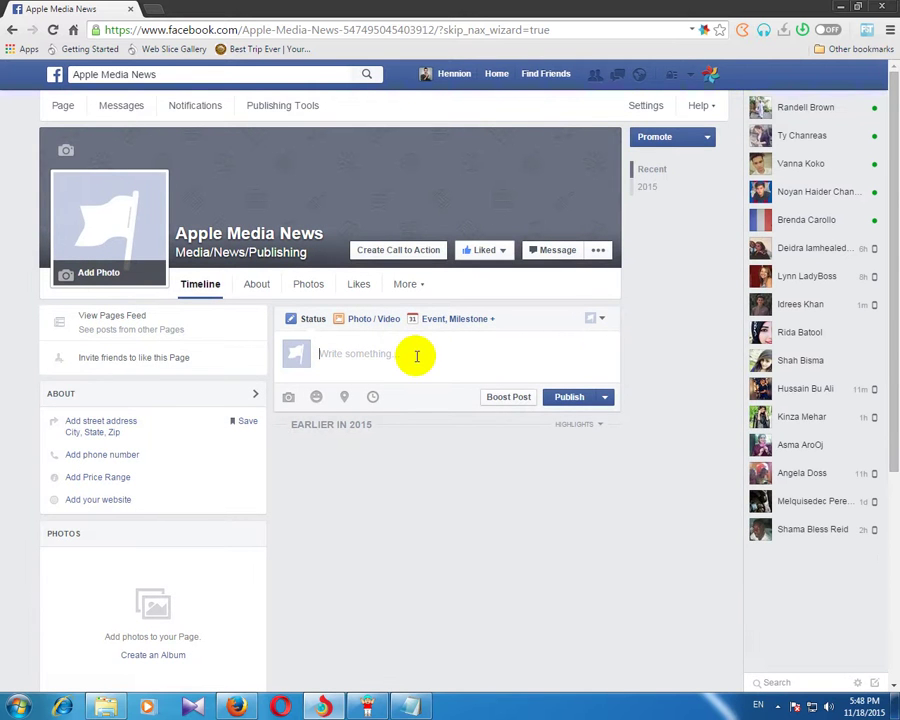
click(392, 351)
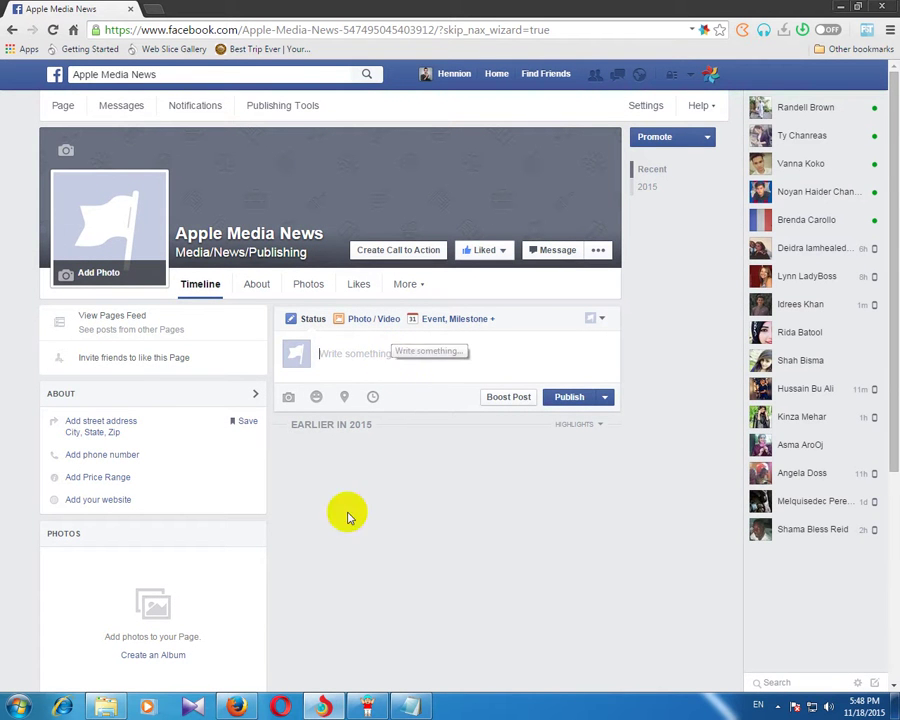
click(237, 703)
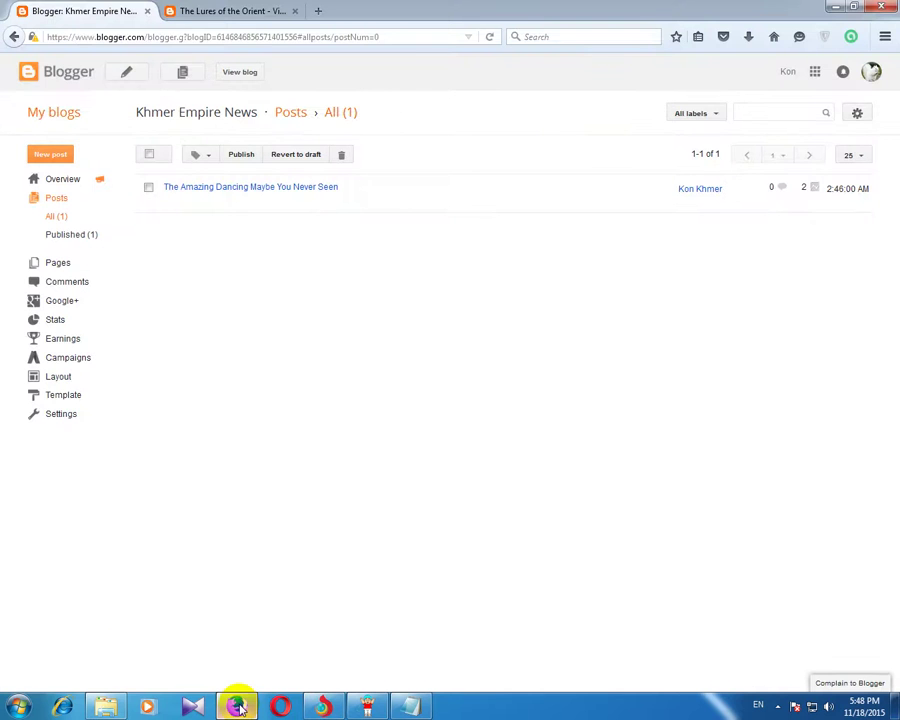
Step: Copy the blog post URL from the Redirect notes in Notepad
mouse_move(412, 707)
click(322, 707)
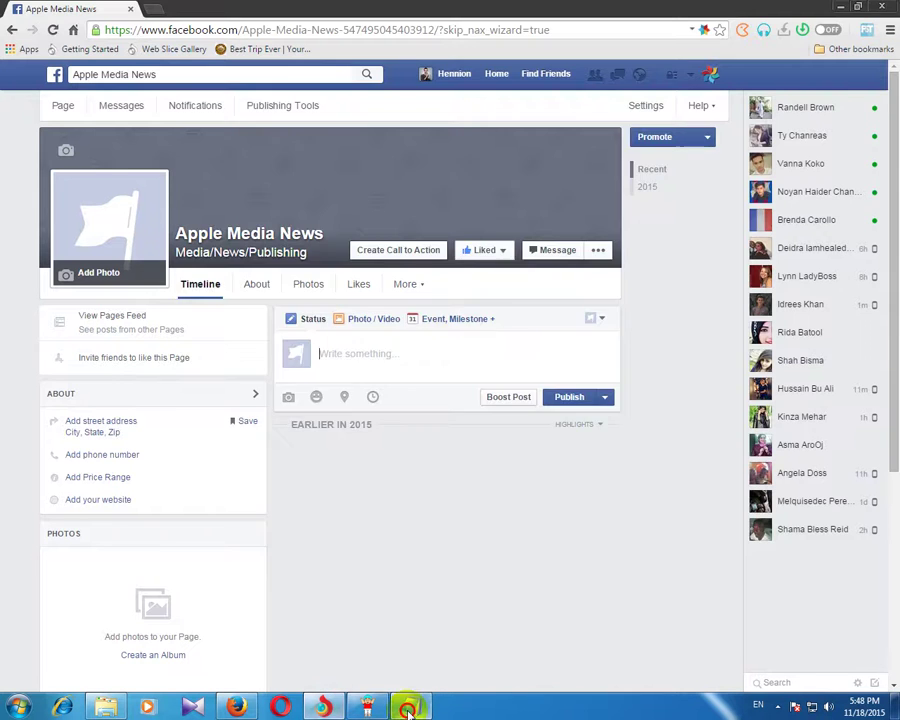
click(408, 707)
right_click(287, 210)
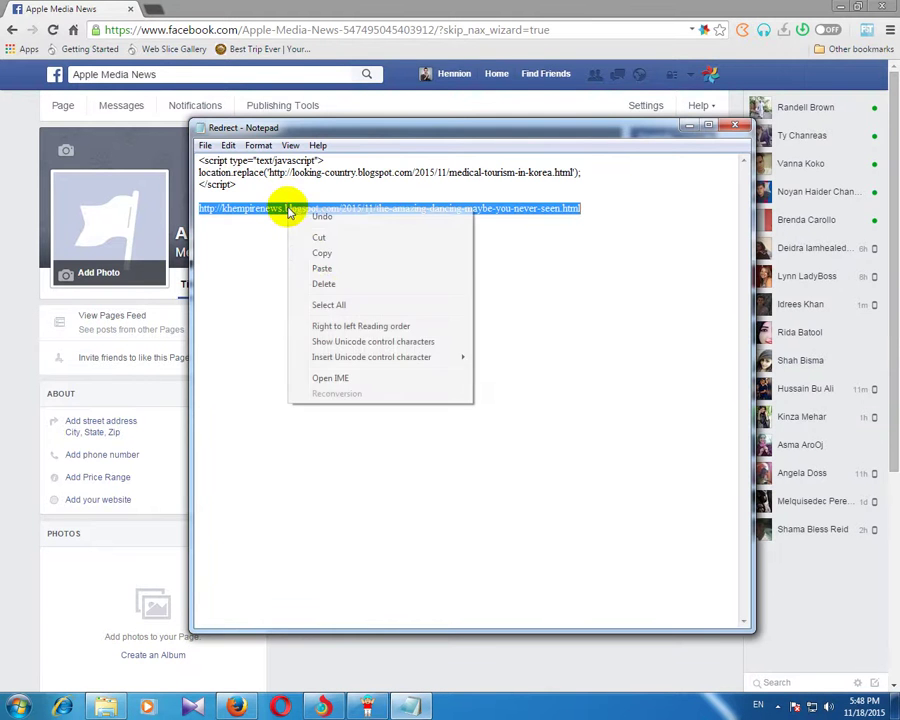
click(322, 252)
Step: Paste the blog URL into the Apple Media News page's post box
click(237, 706)
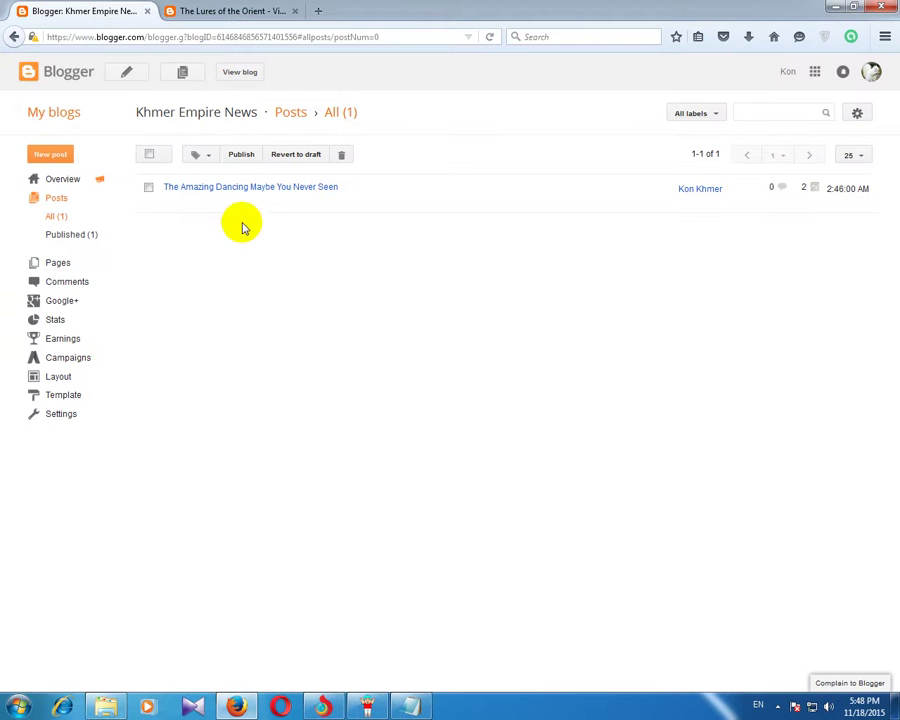
click(322, 707)
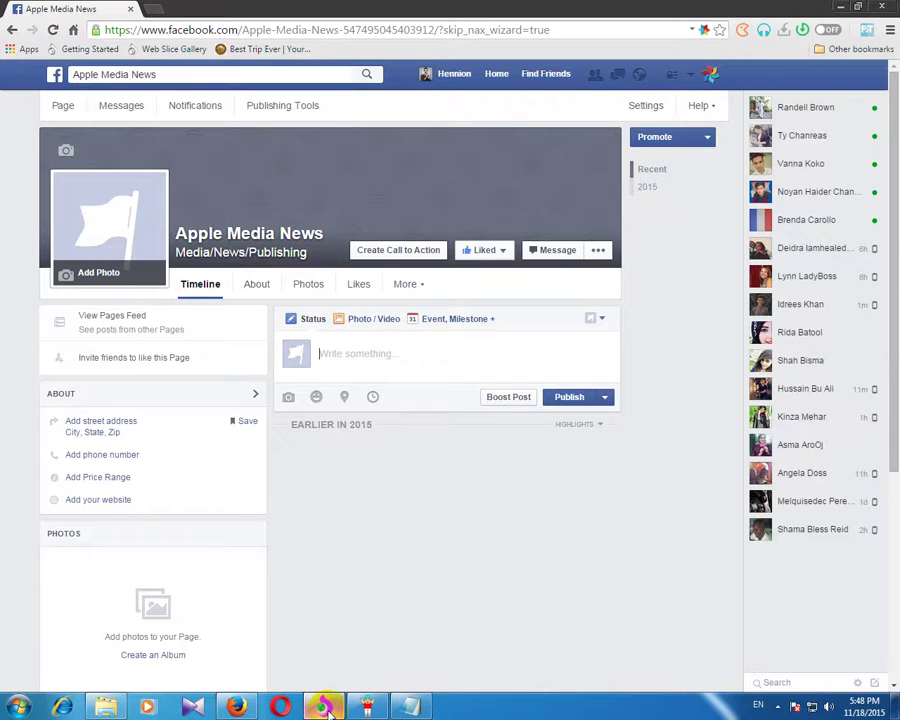
right_click(368, 353)
click(400, 433)
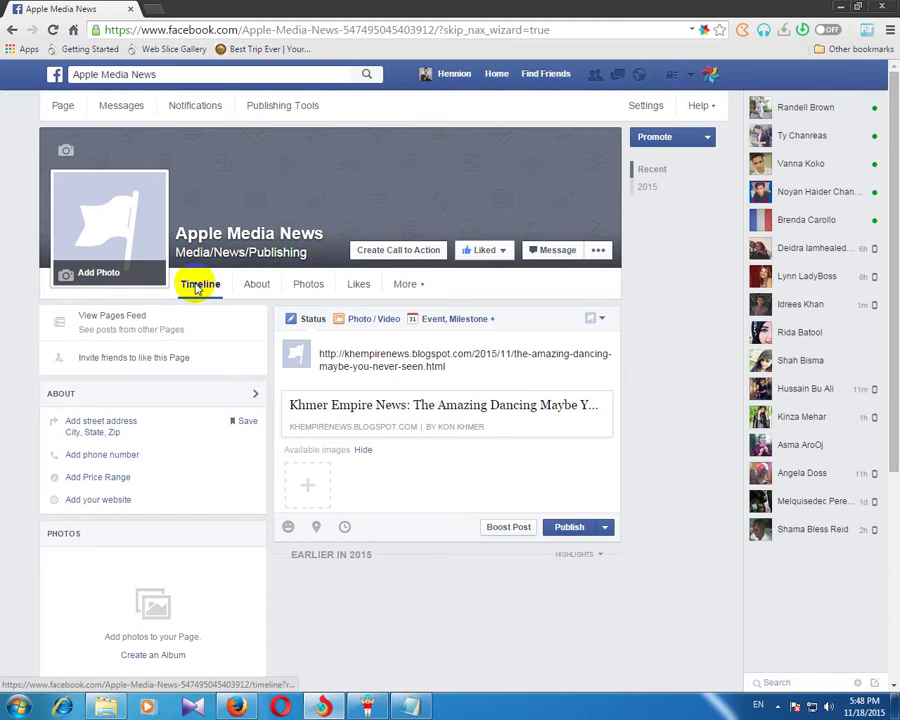
Step: Discard that draft and paste the blog URL again as plain text to get image previews
click(198, 287)
click(571, 326)
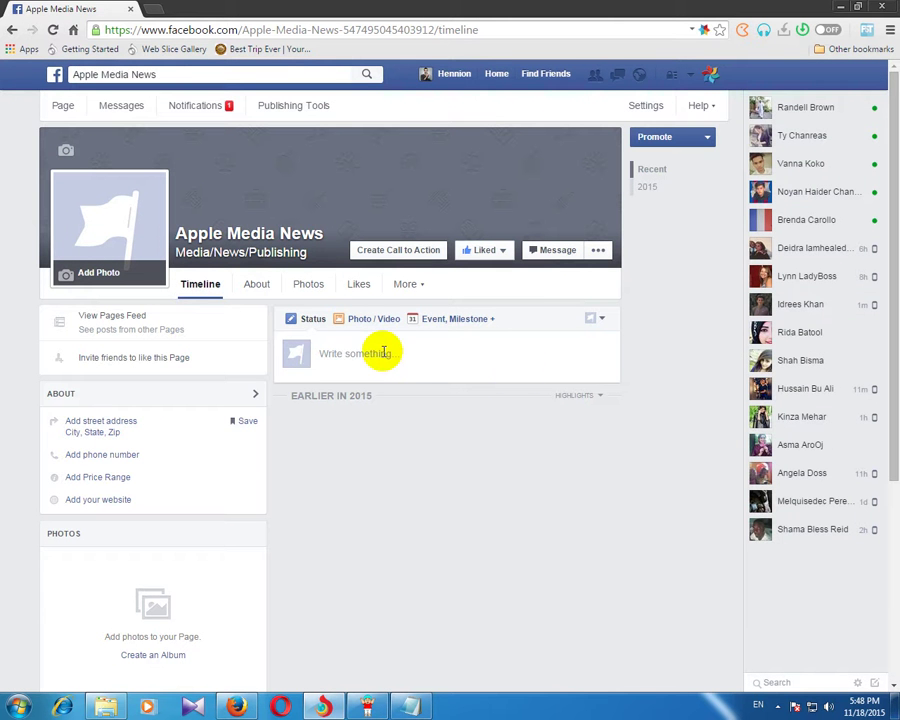
right_click(382, 352)
click(428, 449)
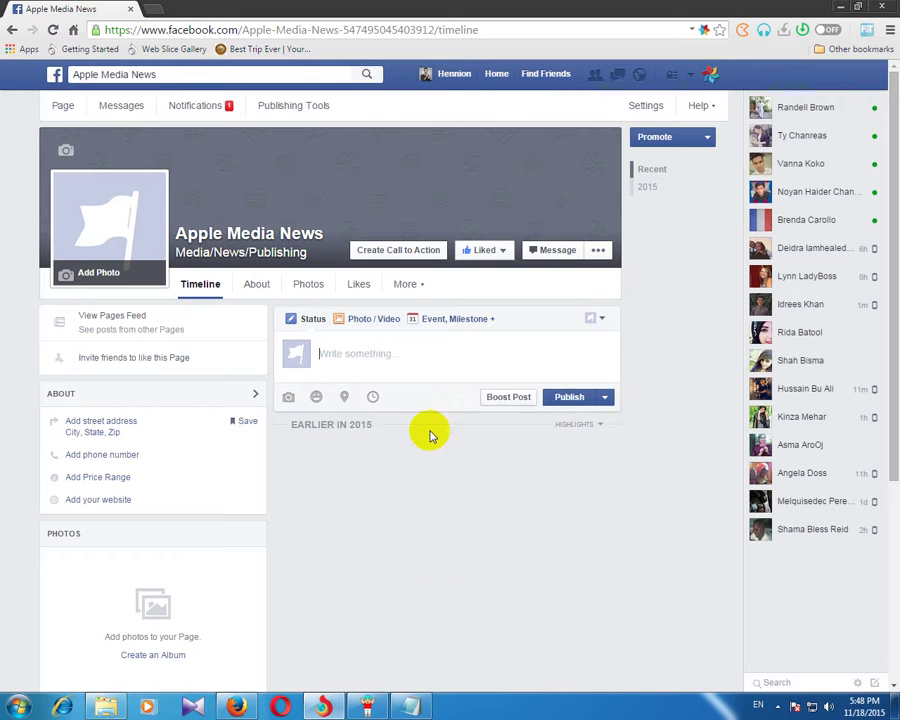
scroll(716, 456, down, 2)
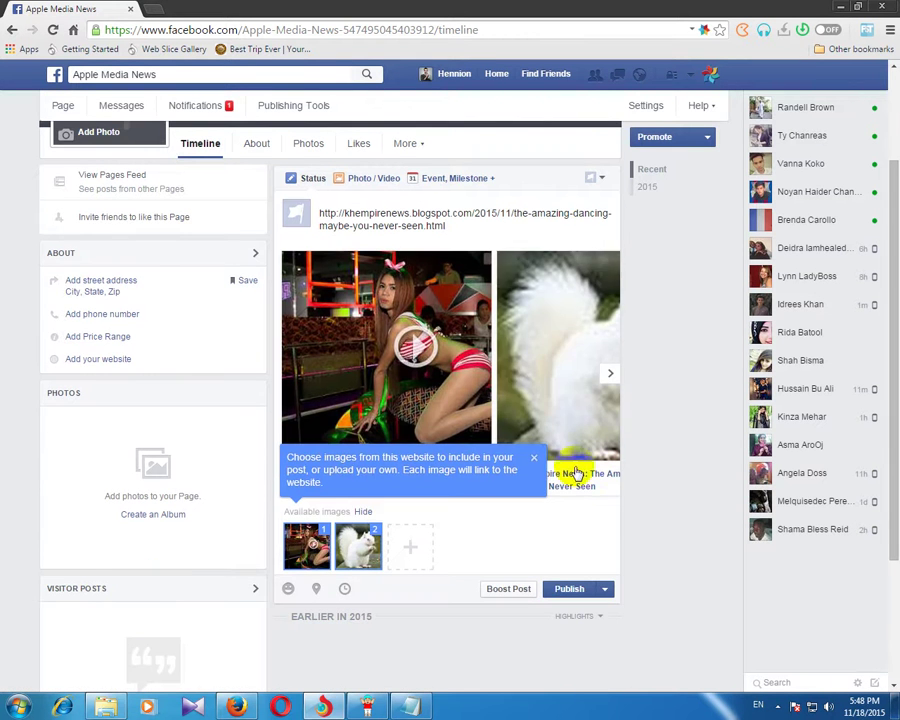
Step: Keep only the dancing image, append ' ( Click Watch Full Video)' to the preview title, and publish
click(534, 462)
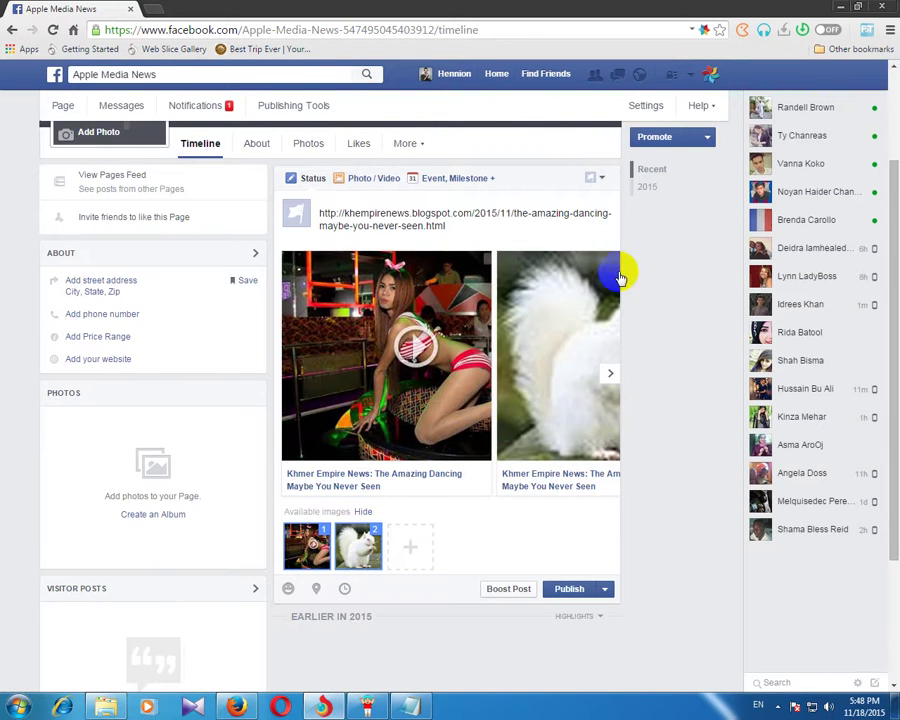
click(373, 540)
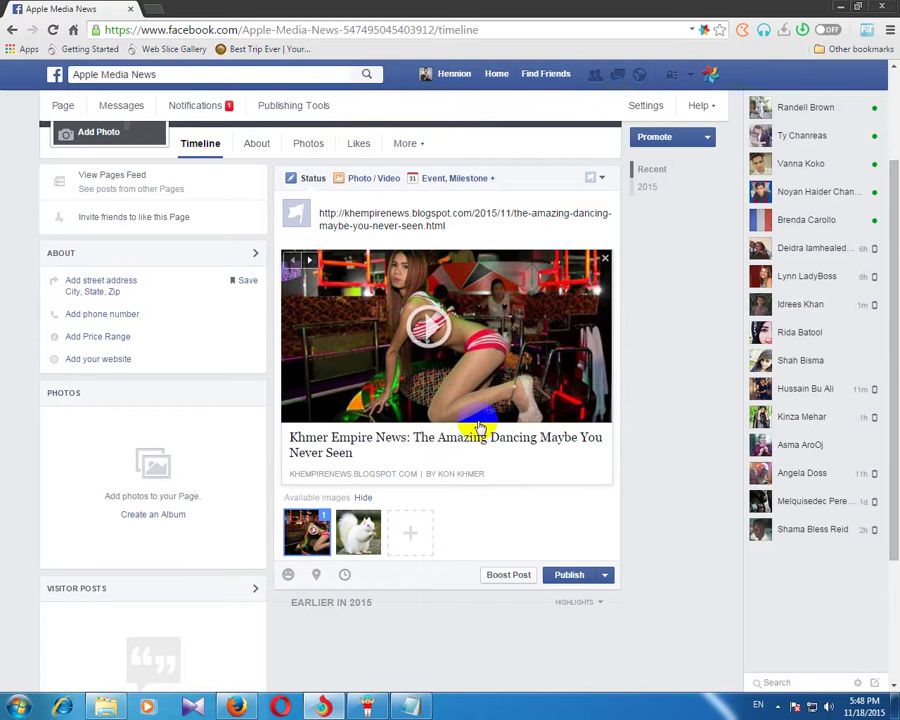
click(510, 444)
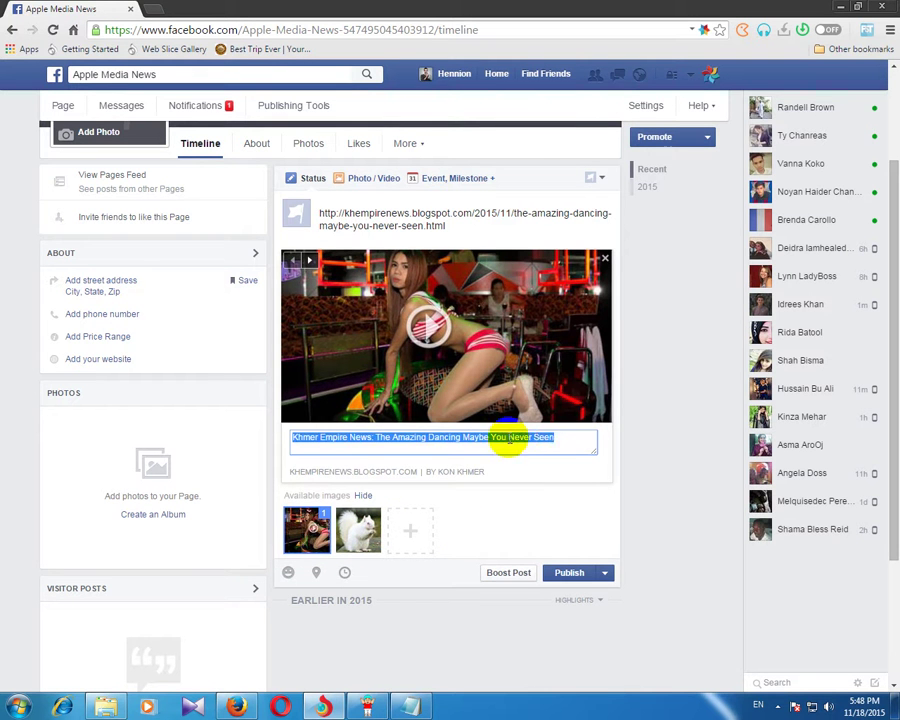
click(561, 438)
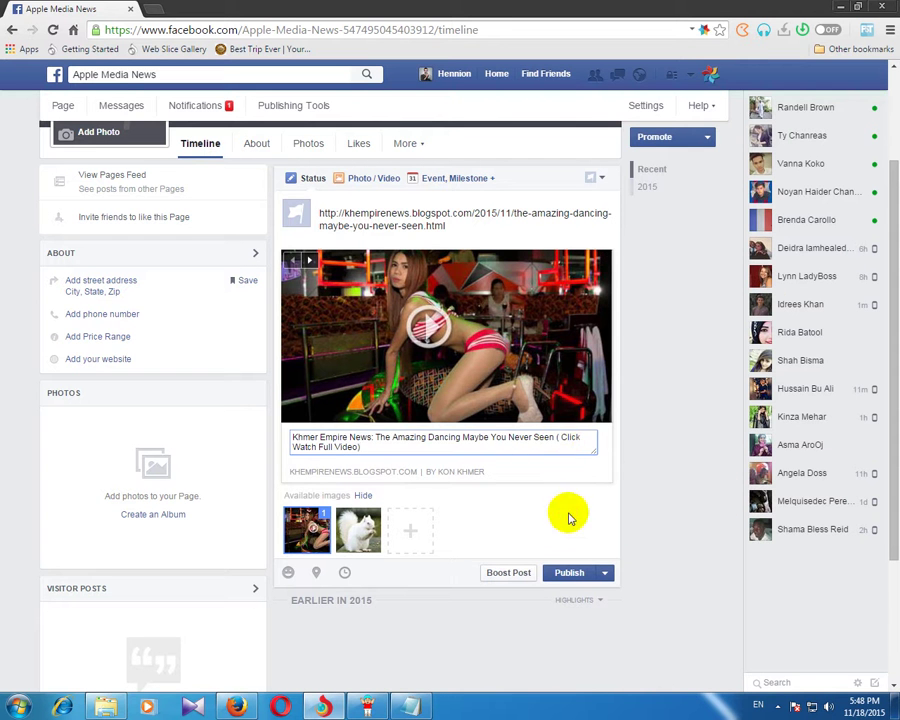
click(569, 516)
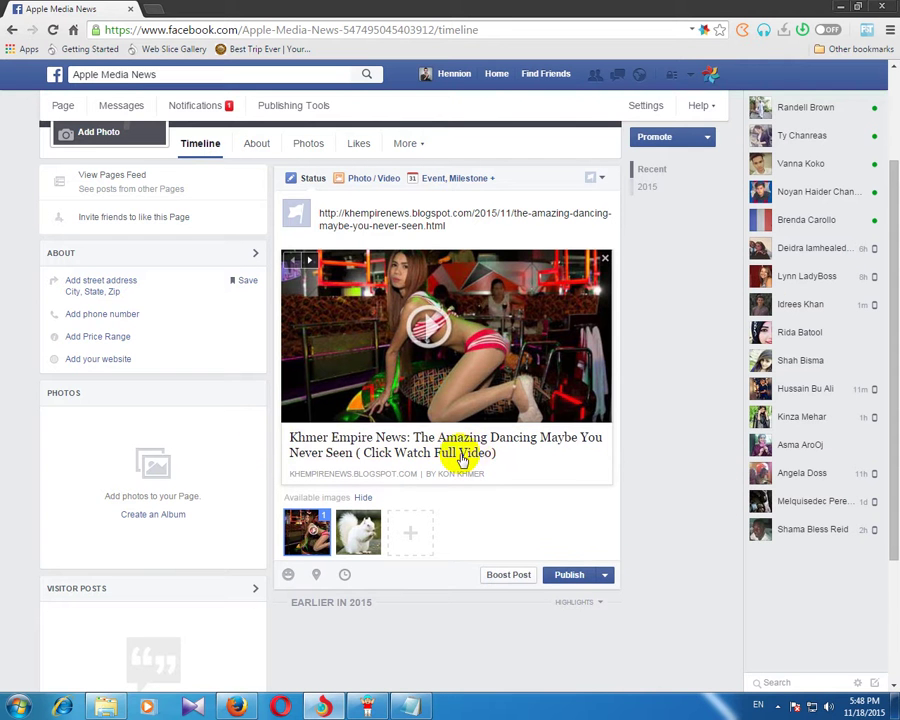
click(569, 576)
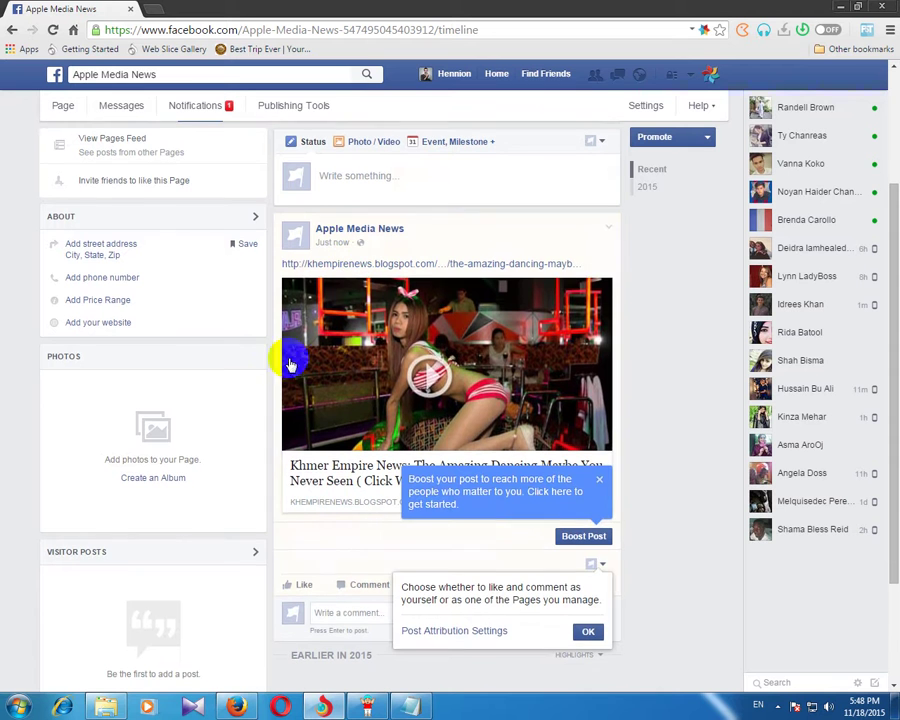
Step: Dismiss the Boost and attribution tips, open the 'Just now' post's permalink, and select its address
click(598, 479)
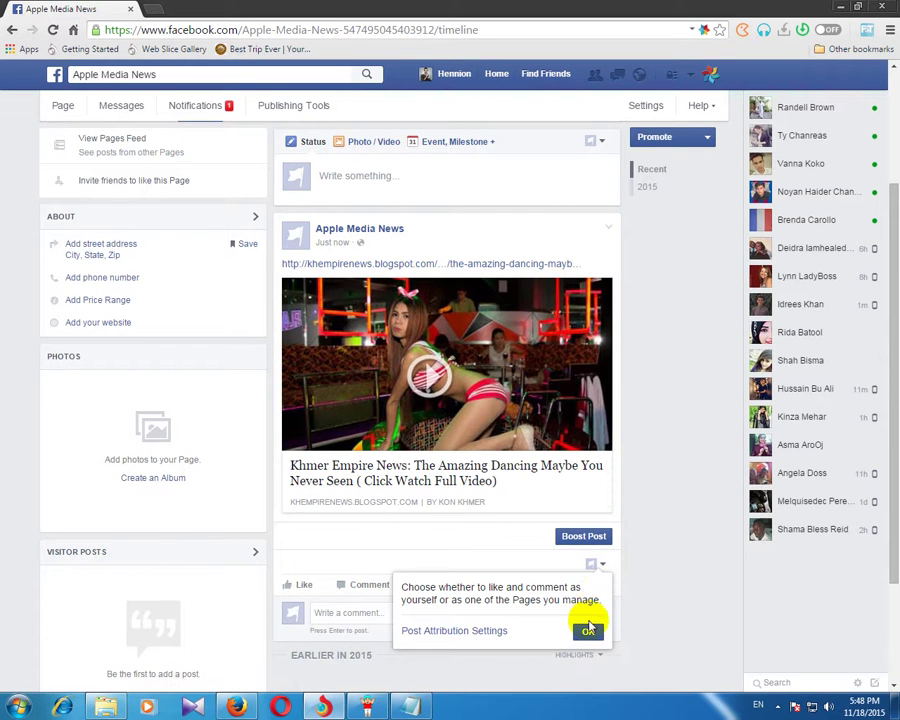
click(588, 632)
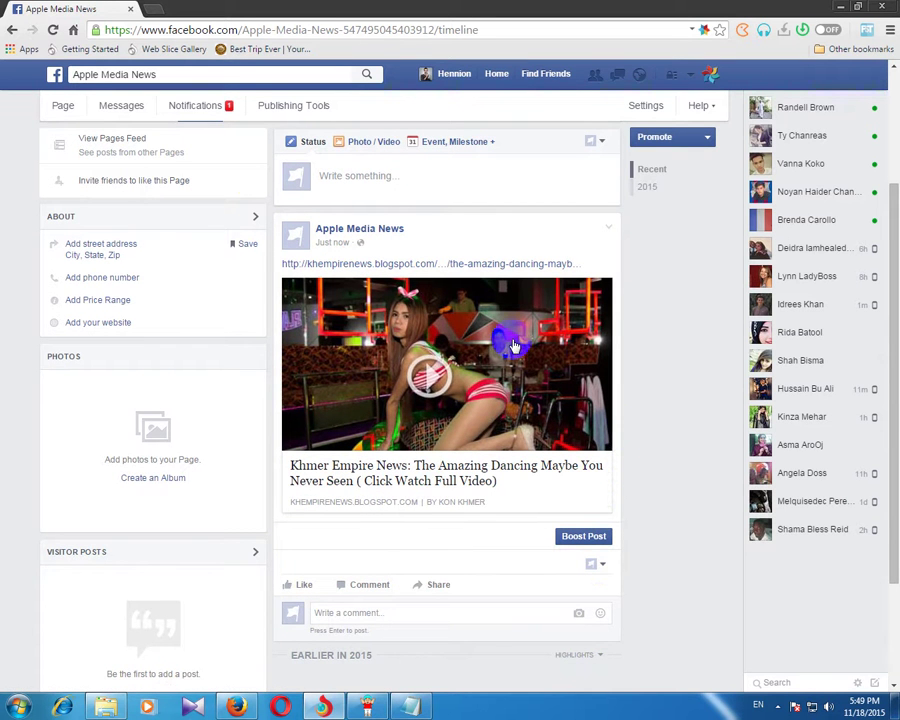
click(327, 245)
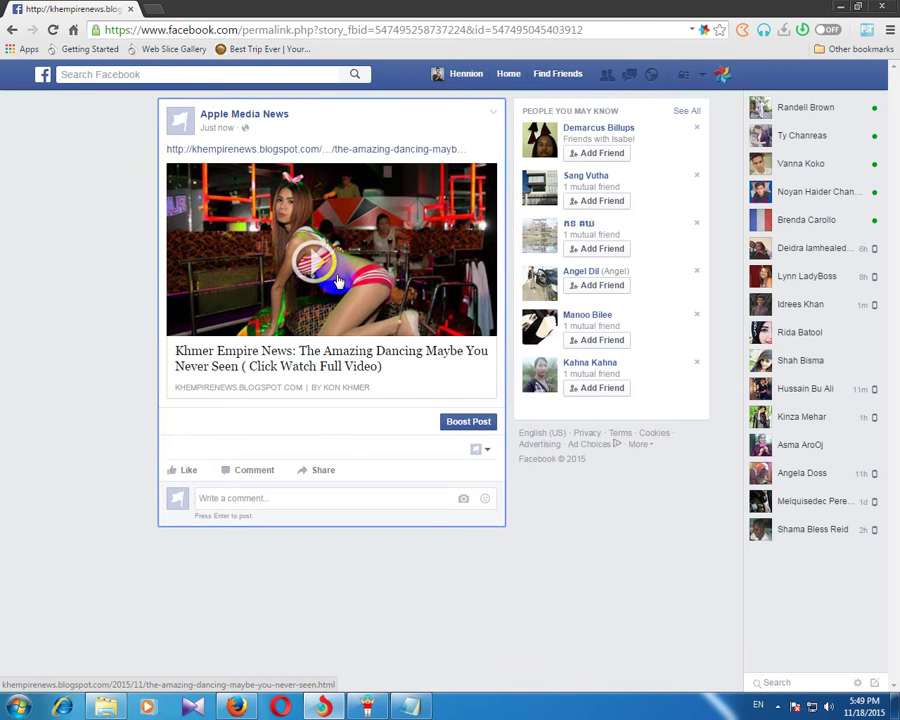
drag(596, 29, 66, 30)
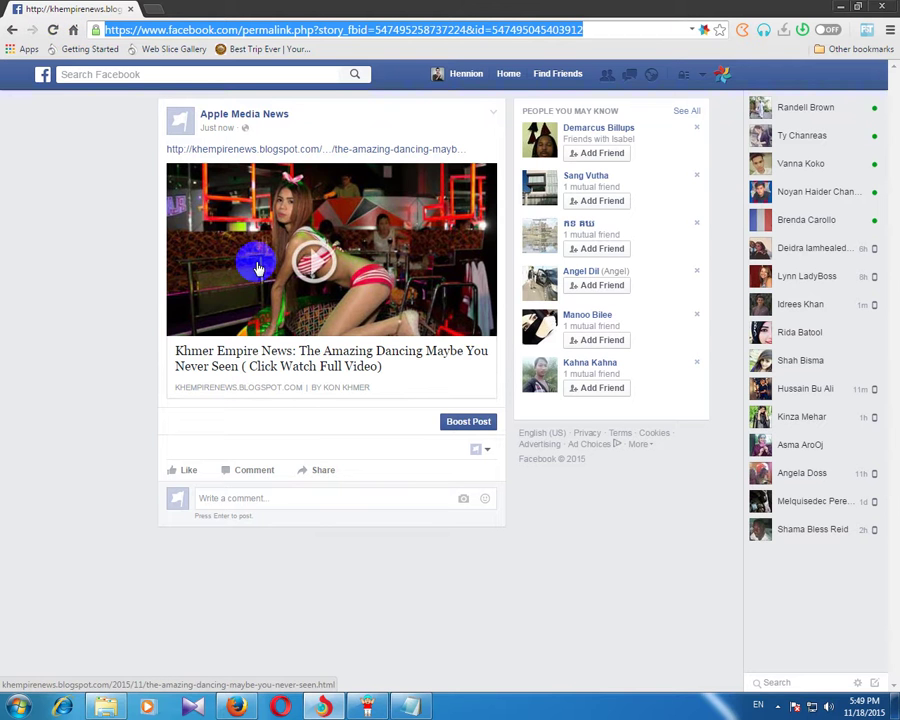
Step: Copy the post ID number that follows 'story_fbid=' in the permalink address
click(598, 30)
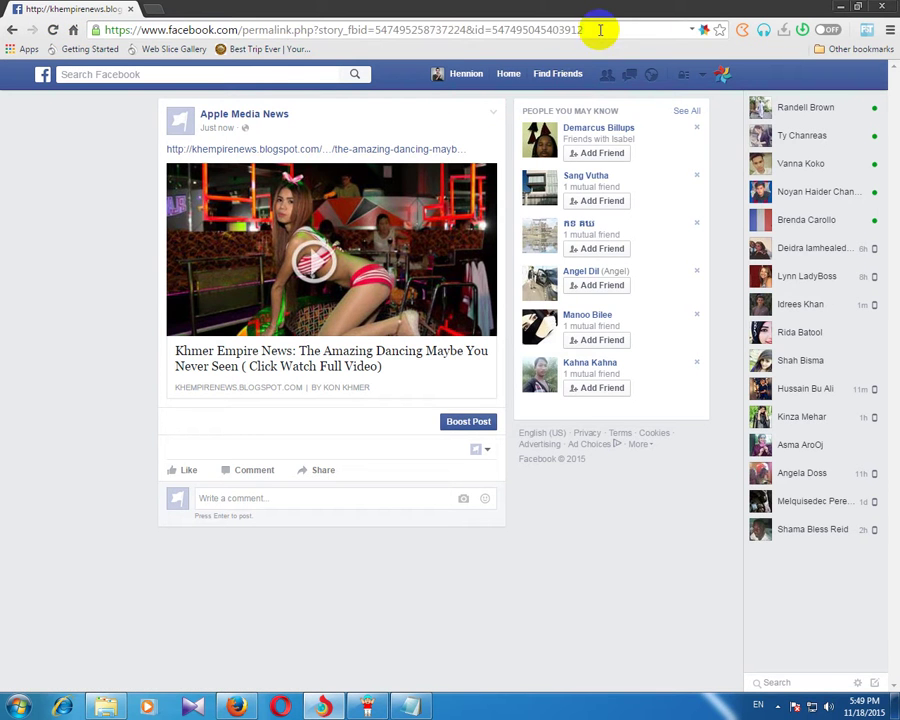
click(377, 29)
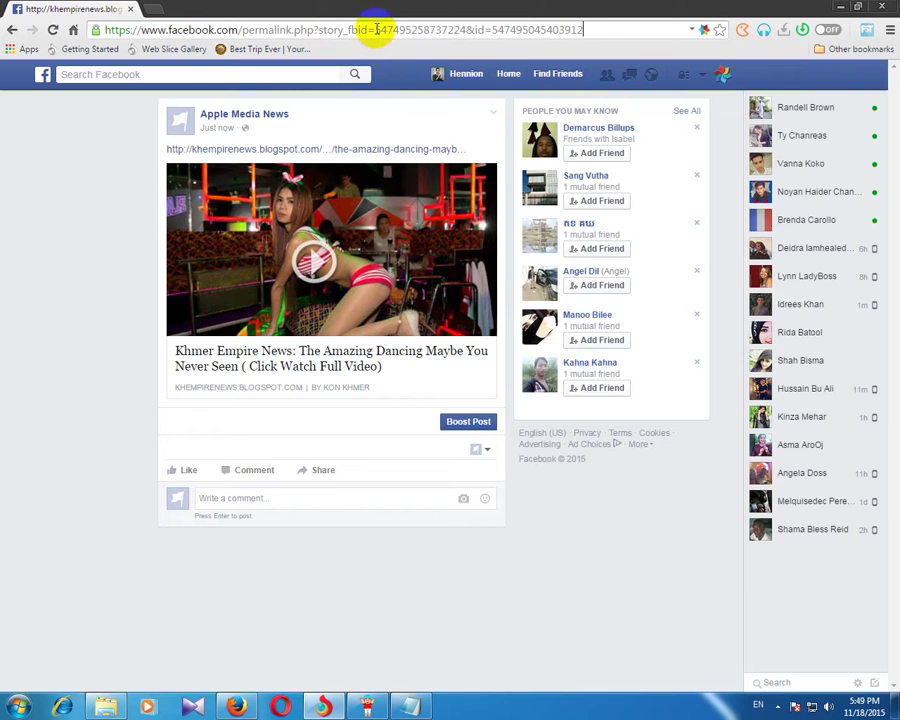
drag(375, 29, 467, 30)
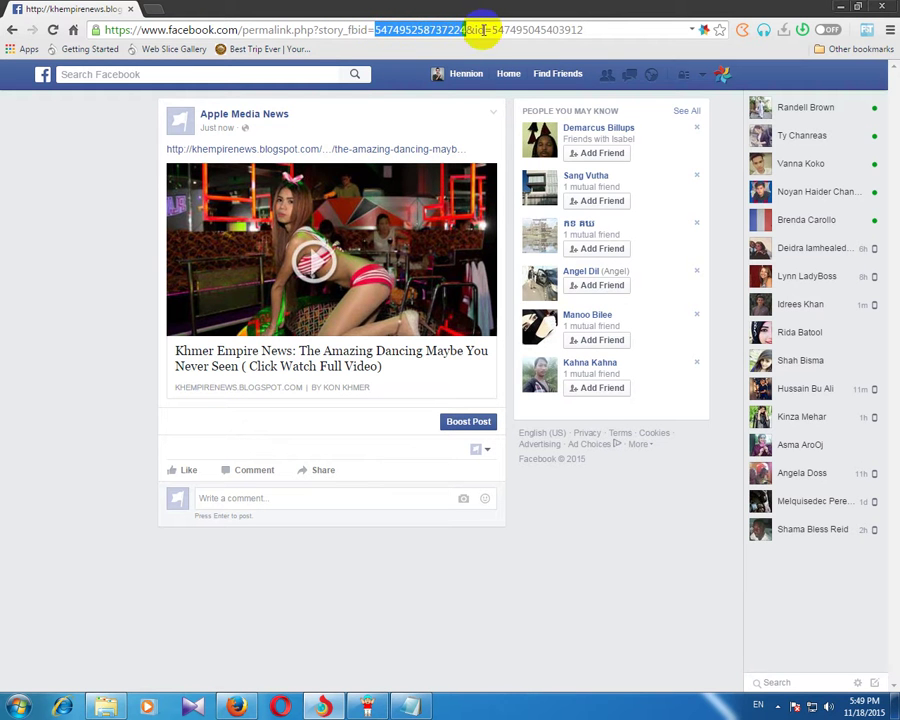
right_click(422, 33)
click(452, 82)
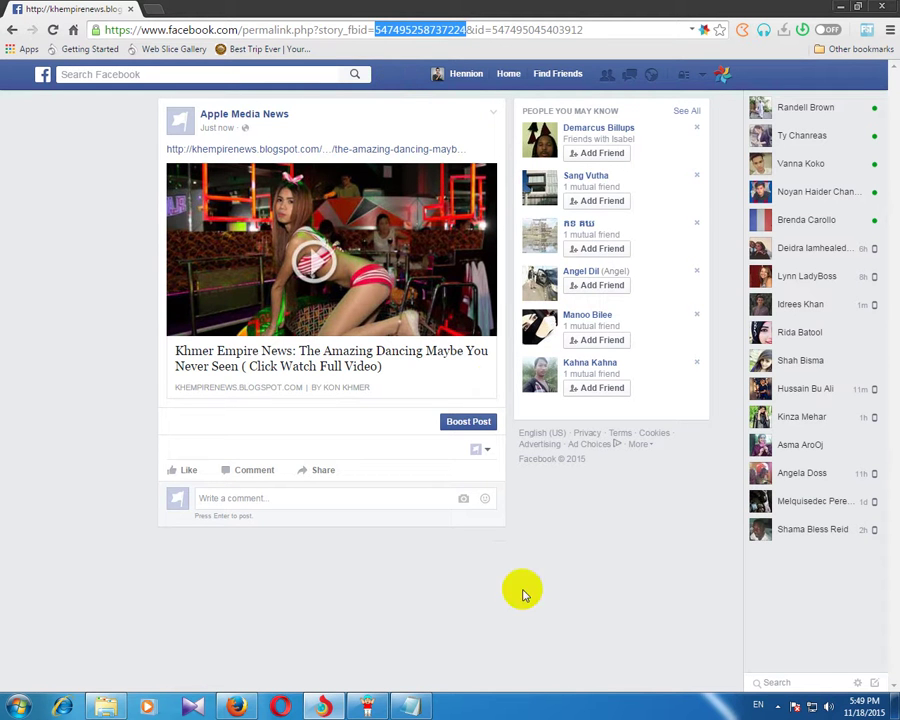
Step: Open Direct Victorya's Group Poster and log in to Facebook with the account e-mail and password
click(371, 710)
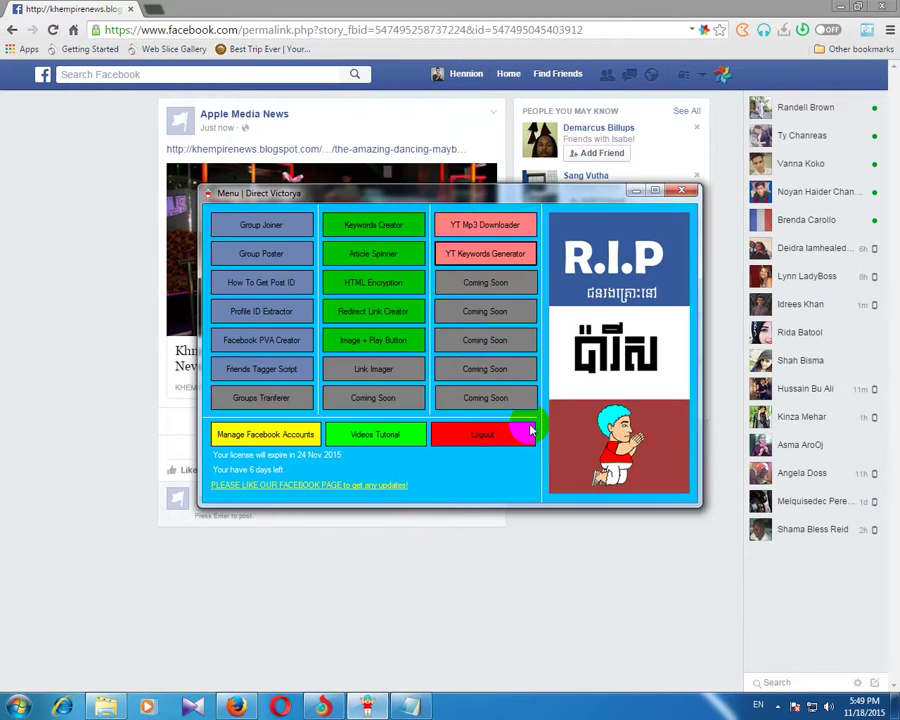
drag(467, 152, 453, 104)
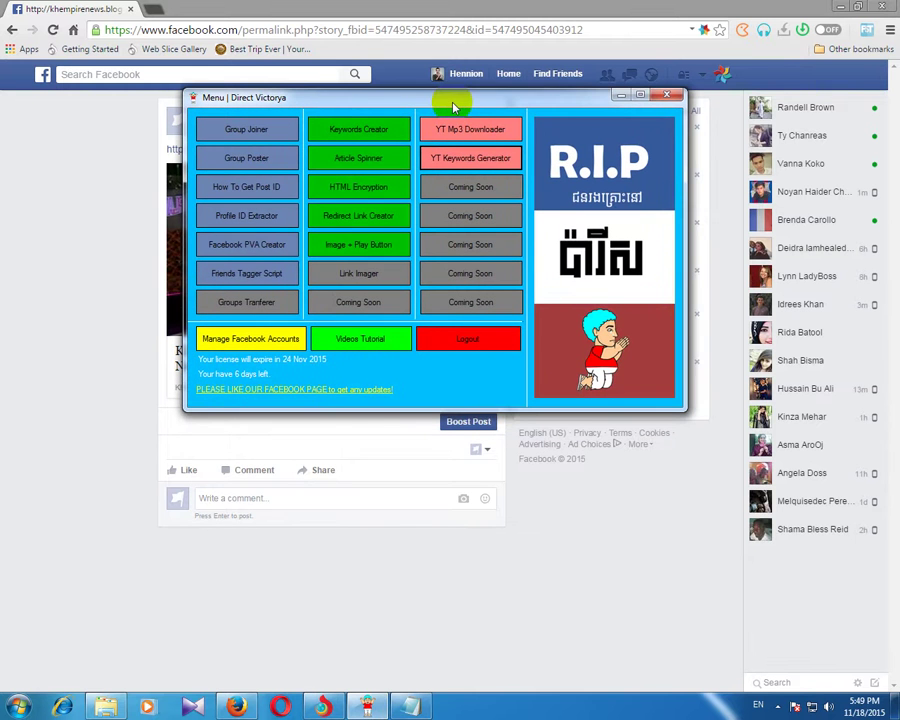
click(245, 160)
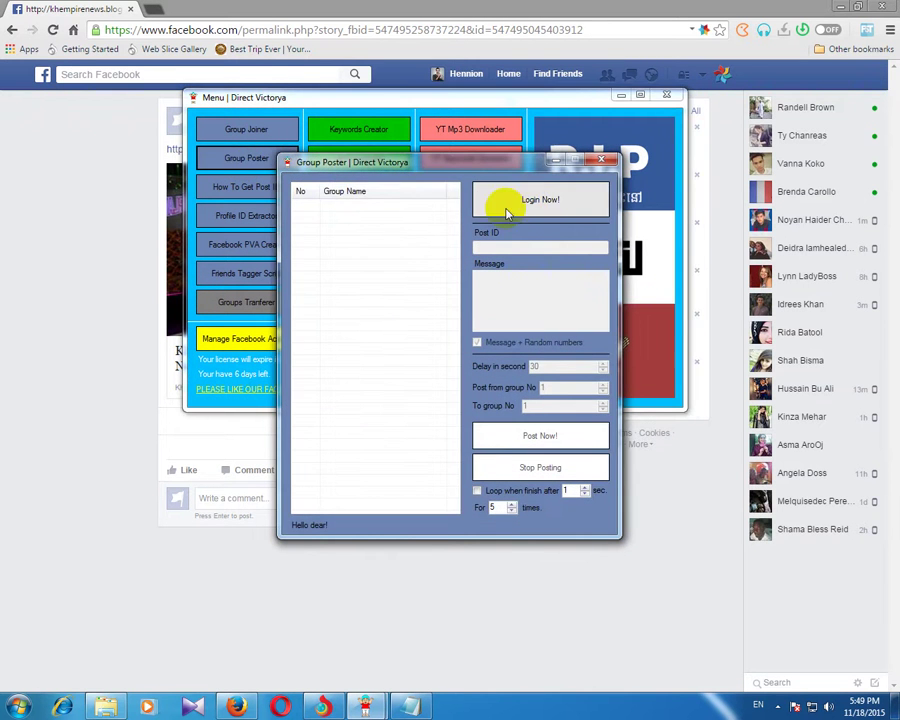
click(550, 198)
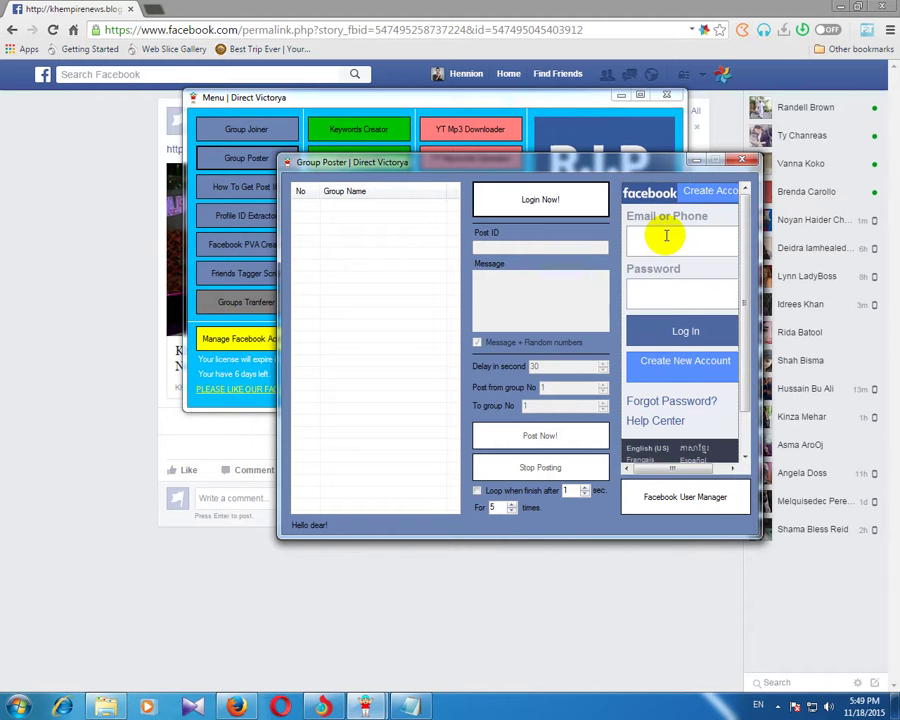
click(666, 236)
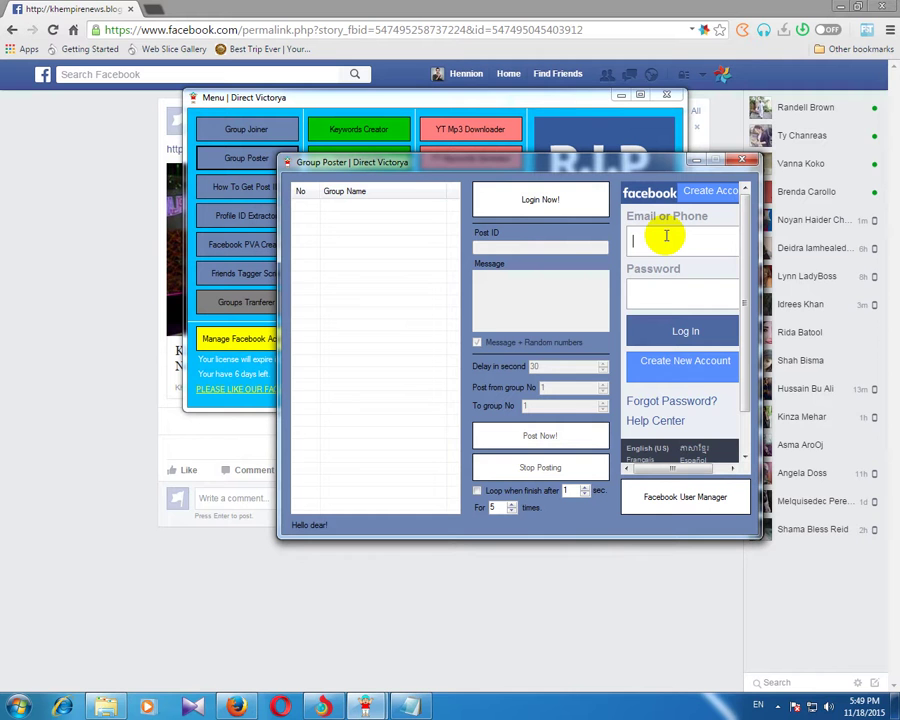
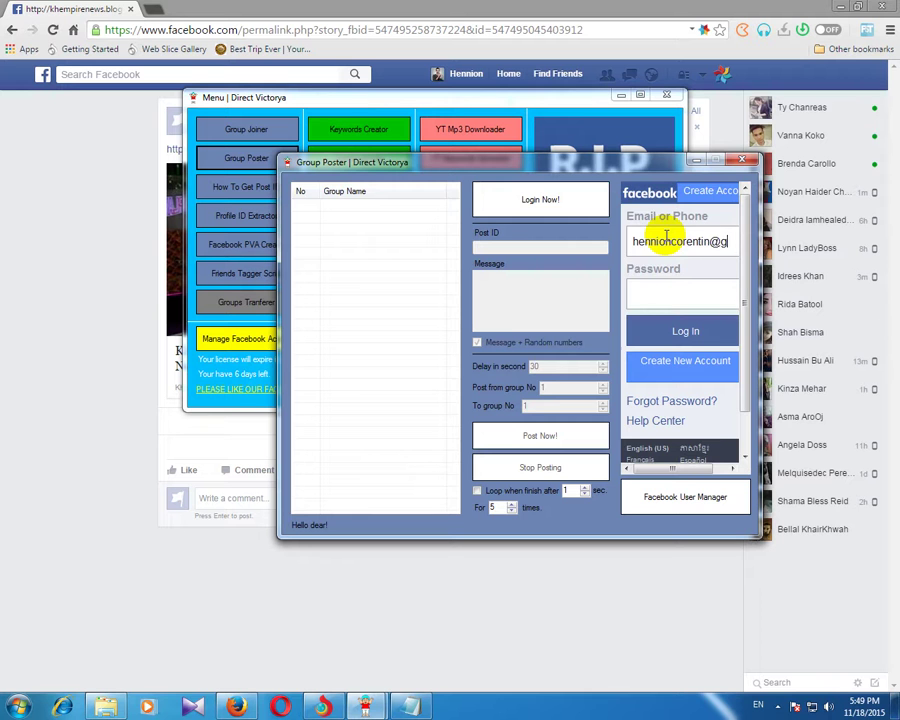
key(Tab)
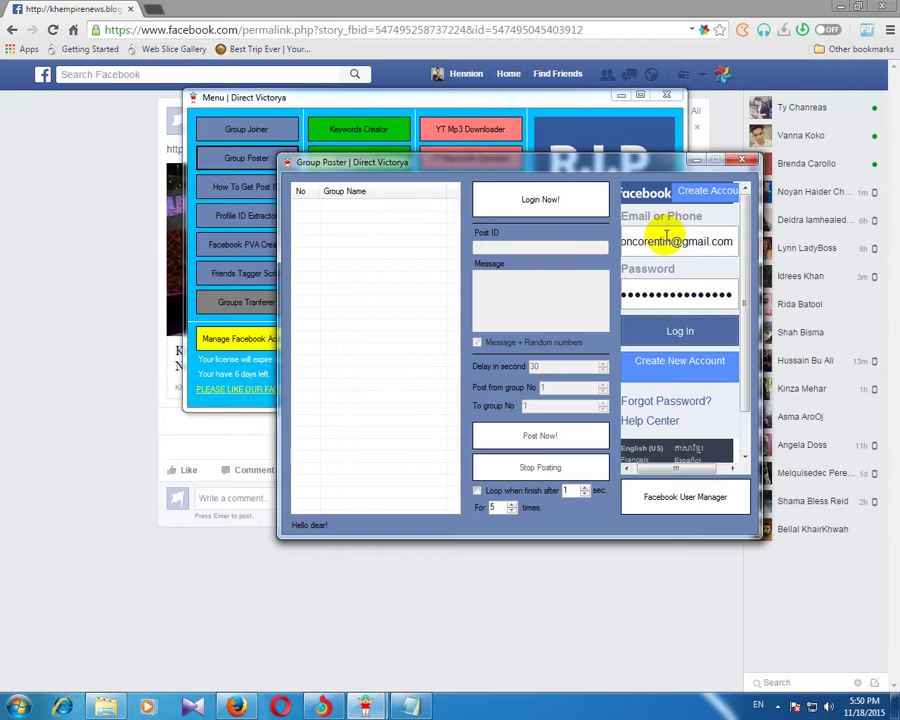
click(684, 331)
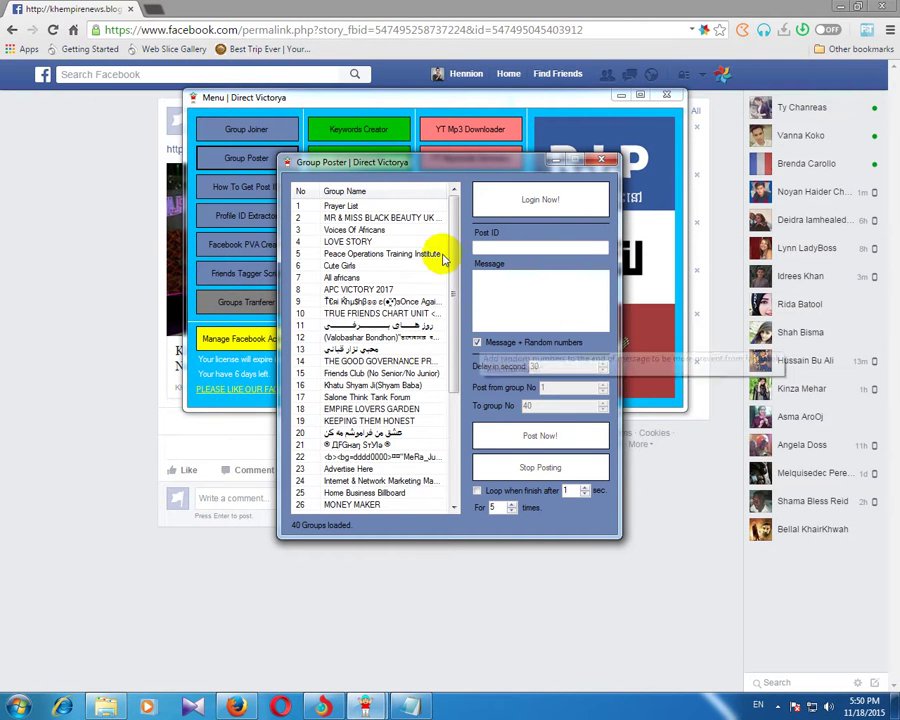
Step: Paste the copied post ID into the Post ID field with the message 'Please Watch Now Will Amazing For you'
drag(452, 205, 461, 370)
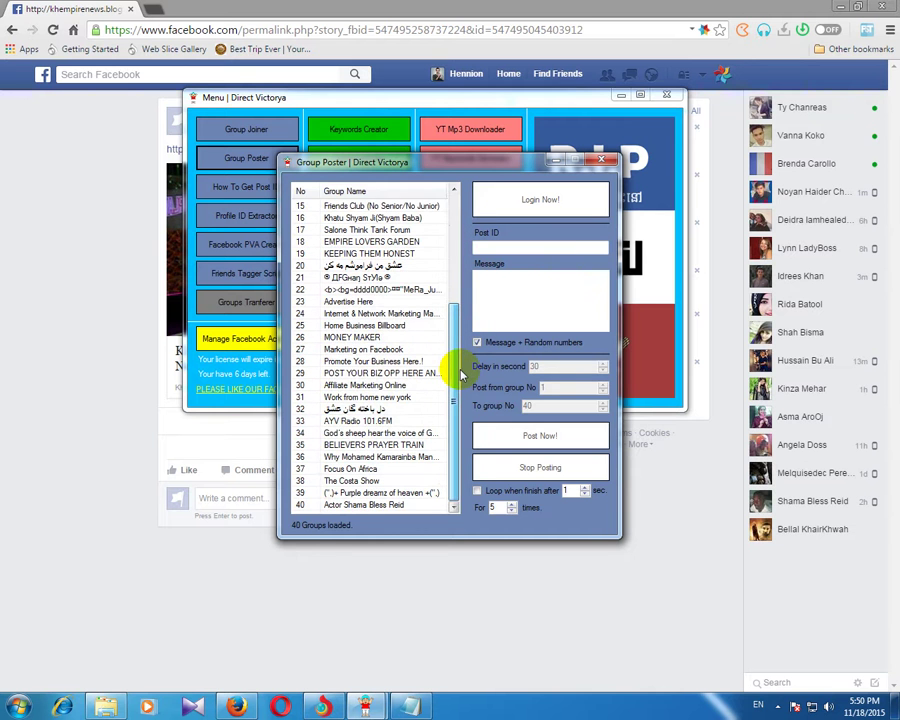
drag(462, 373, 457, 238)
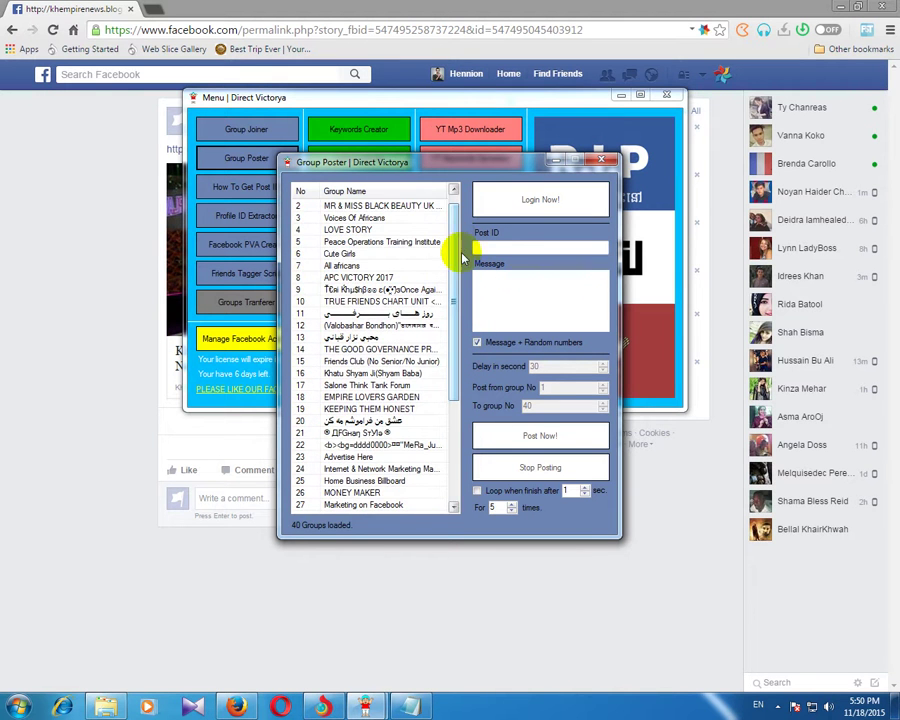
right_click(508, 248)
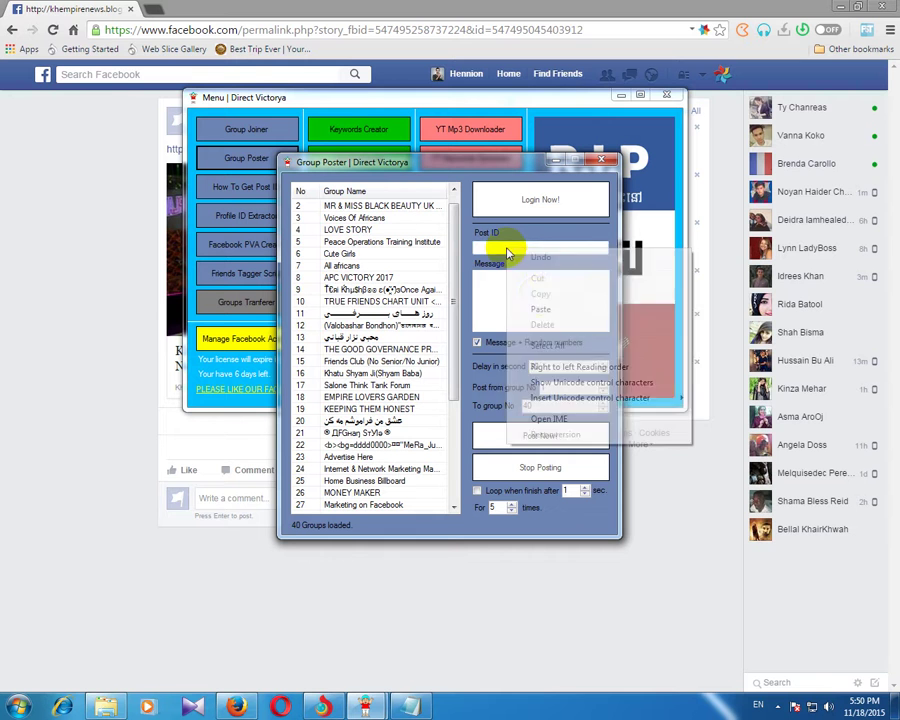
click(542, 311)
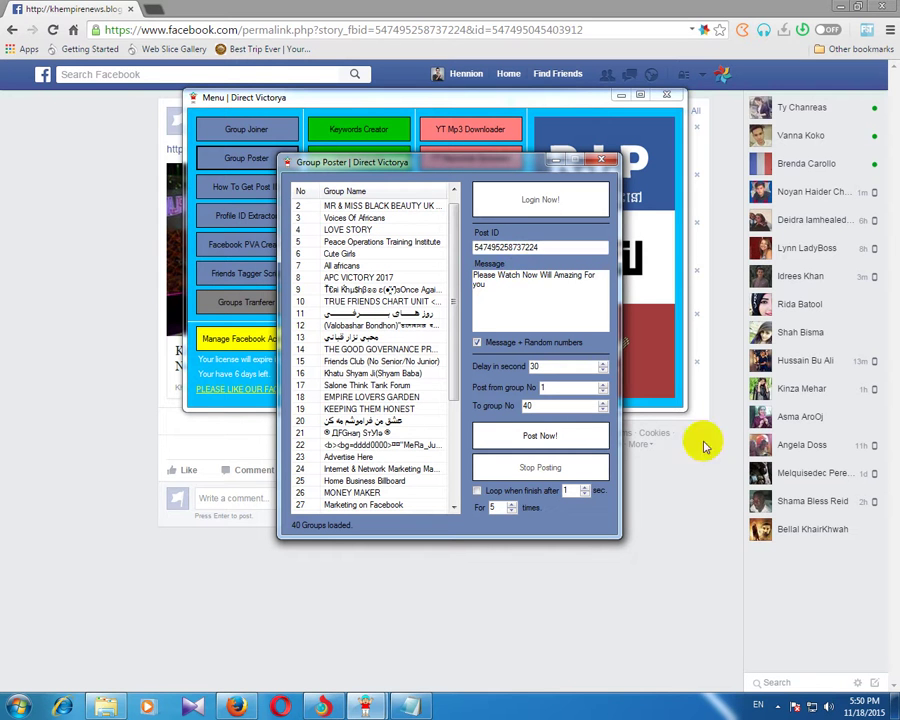
click(544, 437)
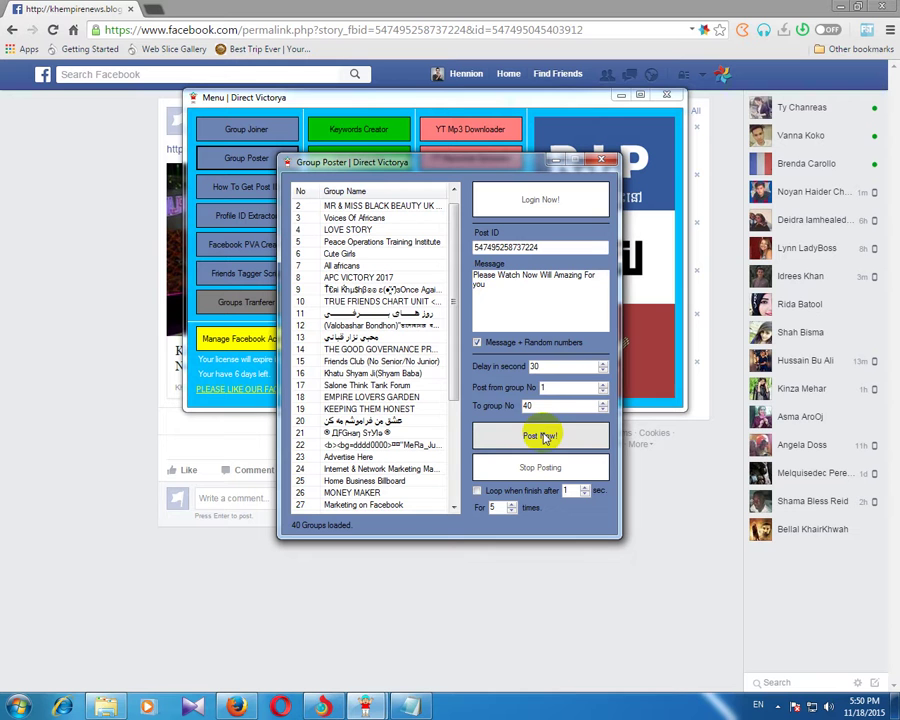
Step: Start the Post Now run to groups 1–40, then open the Facebook News Feed in Chrome
drag(450, 280, 455, 376)
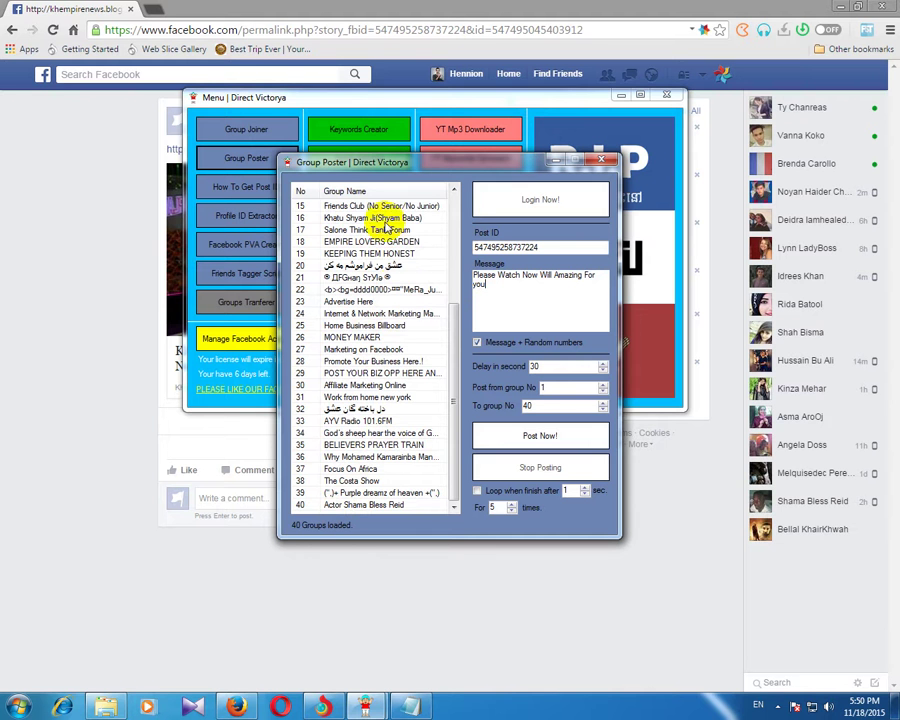
drag(457, 325, 462, 220)
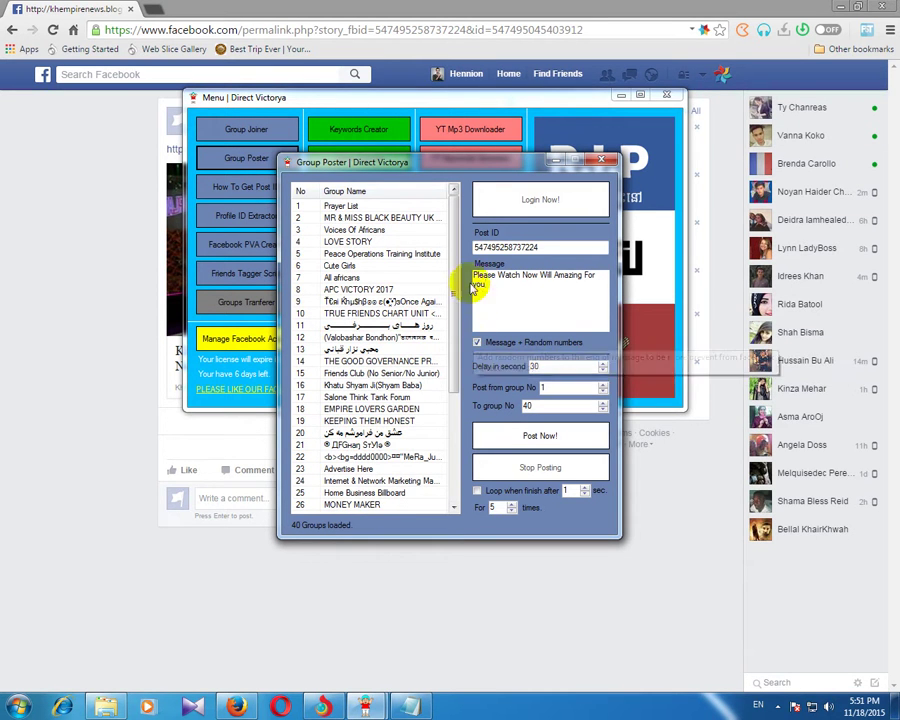
click(516, 441)
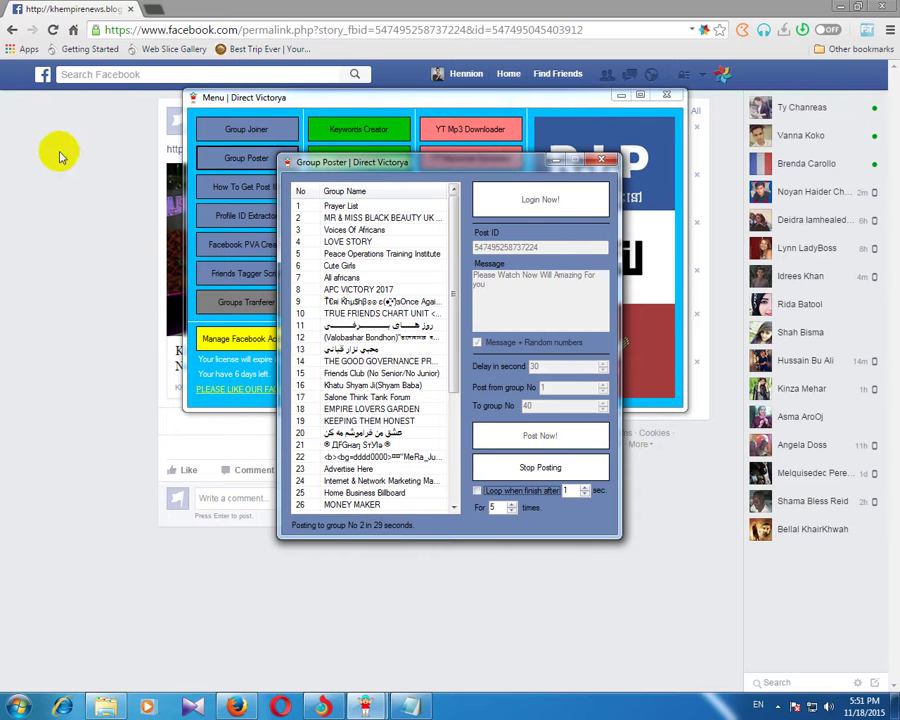
click(40, 75)
click(40, 75)
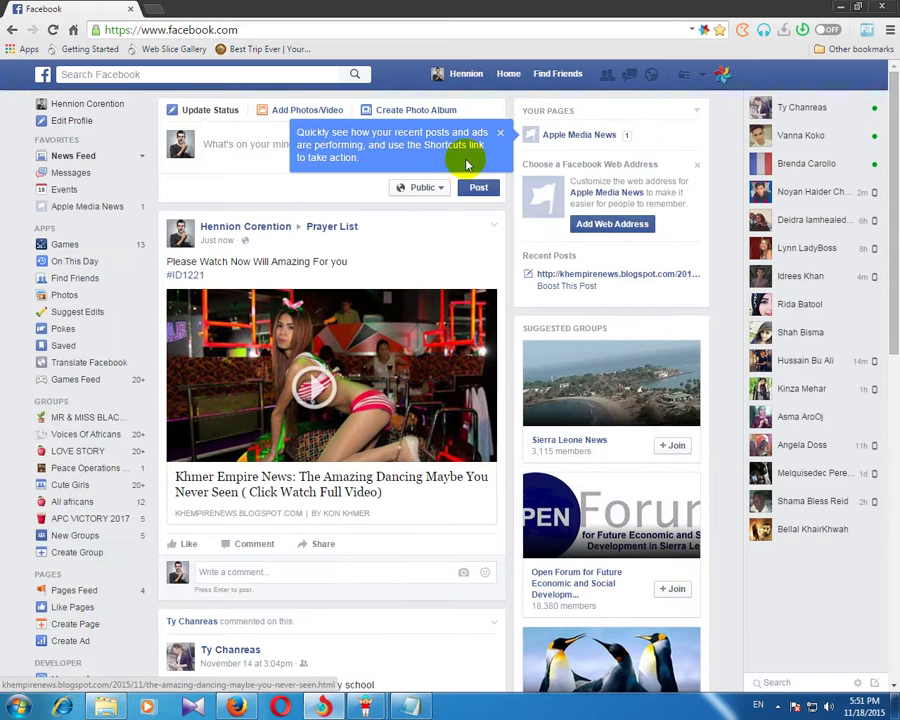
Step: Follow the Prayer List post's video link to verify it redirects to the Looking Country article
click(500, 134)
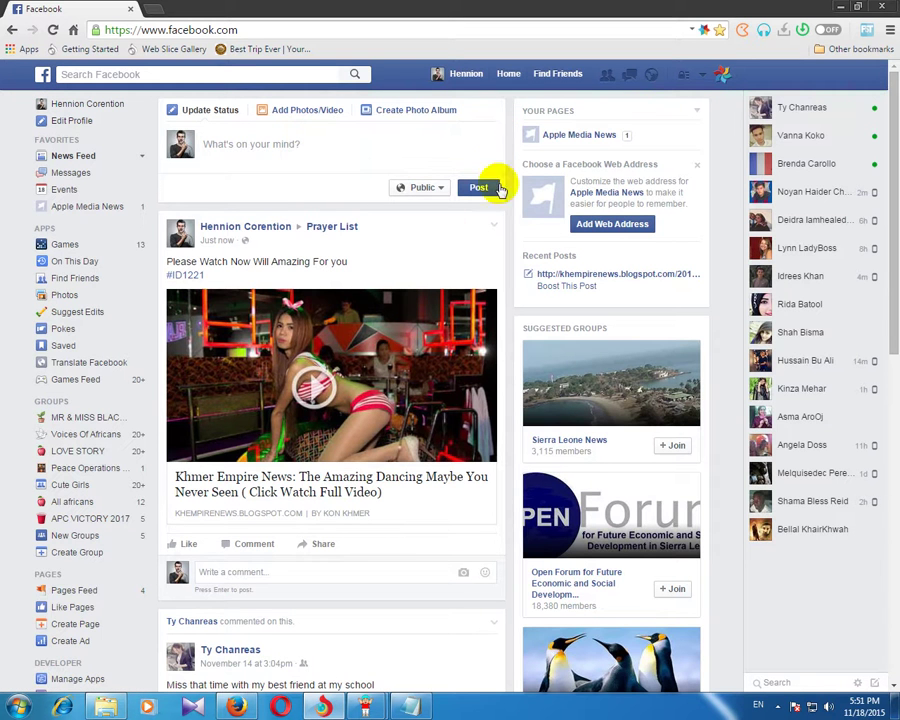
click(313, 388)
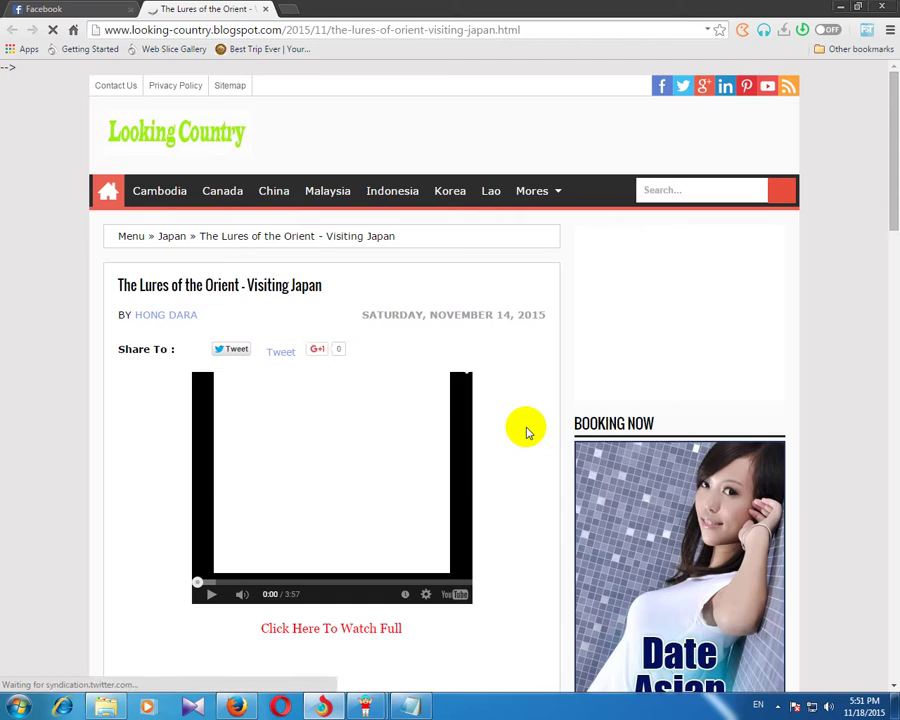
scroll(528, 432, down, 10)
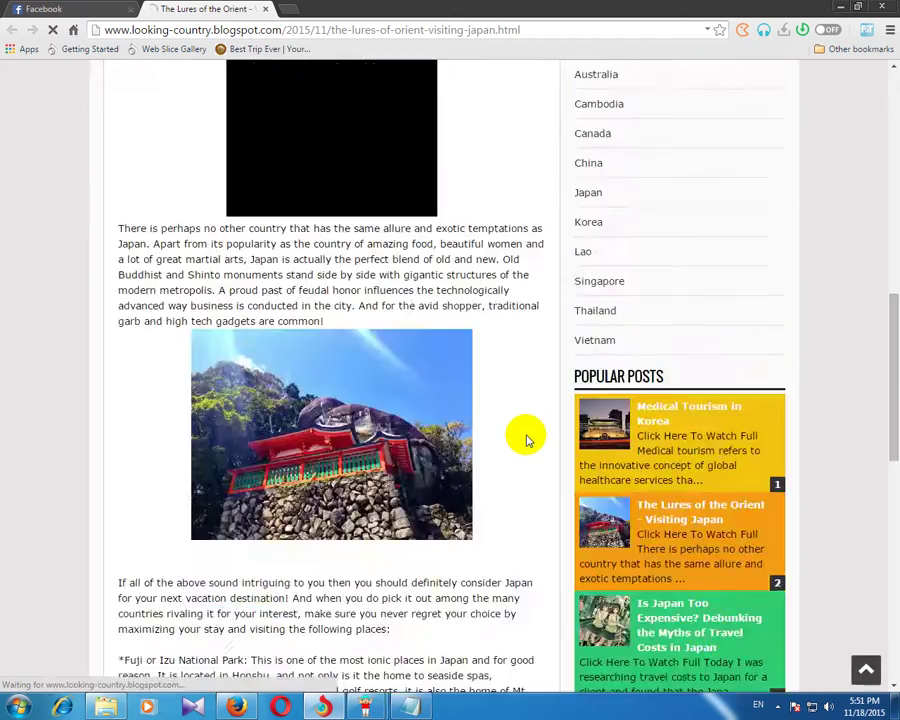
scroll(528, 440, down, 3)
scroll(470, 477, up, 15)
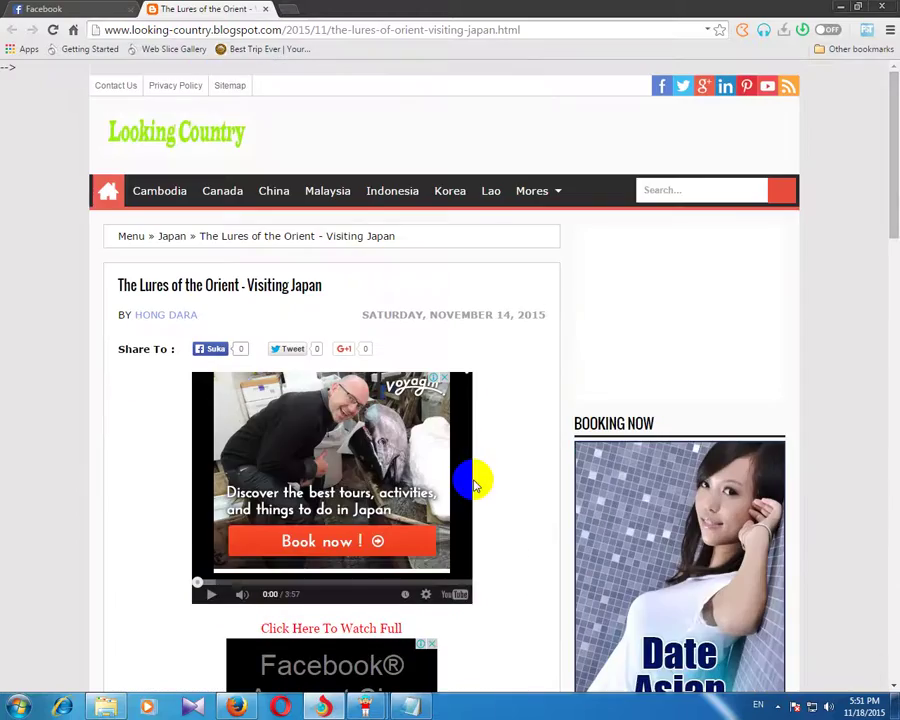
click(72, 9)
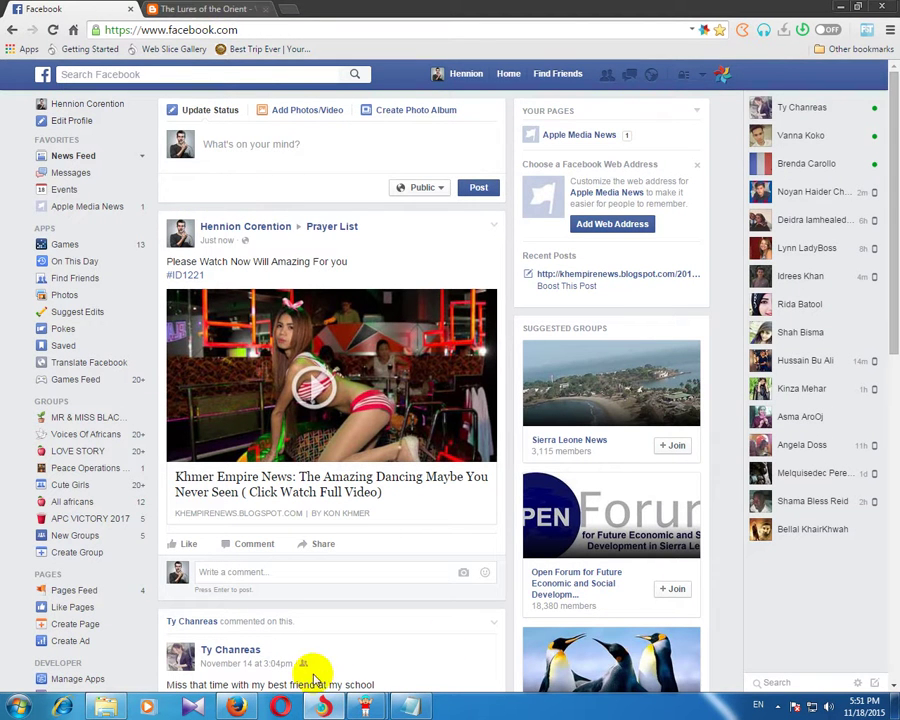
click(240, 707)
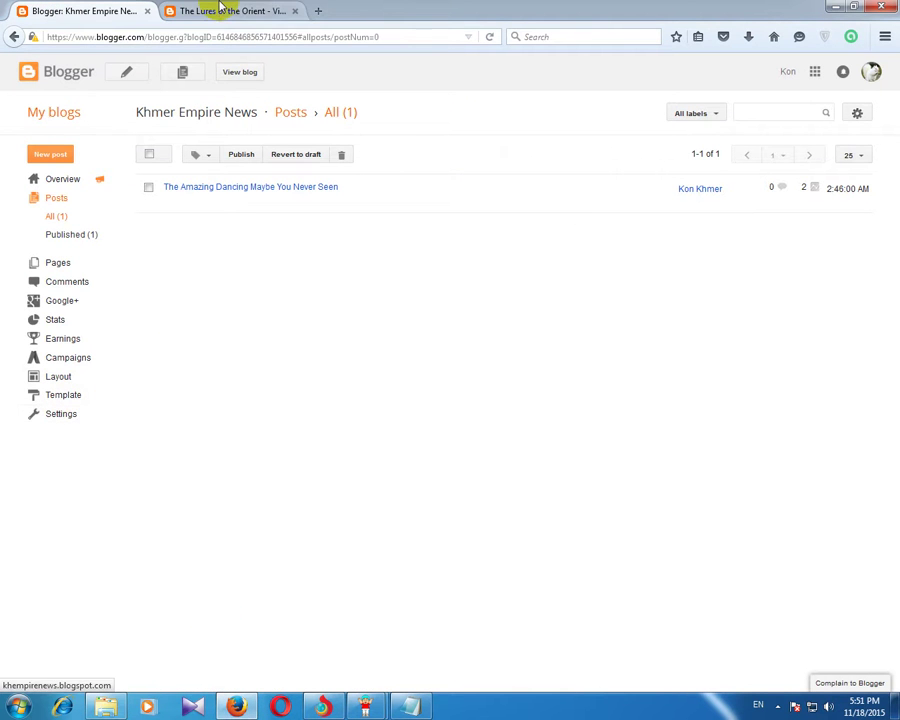
Step: Open Settings > Basic, select the blog address khempirenews, and cancel the edit unchanged
click(56, 414)
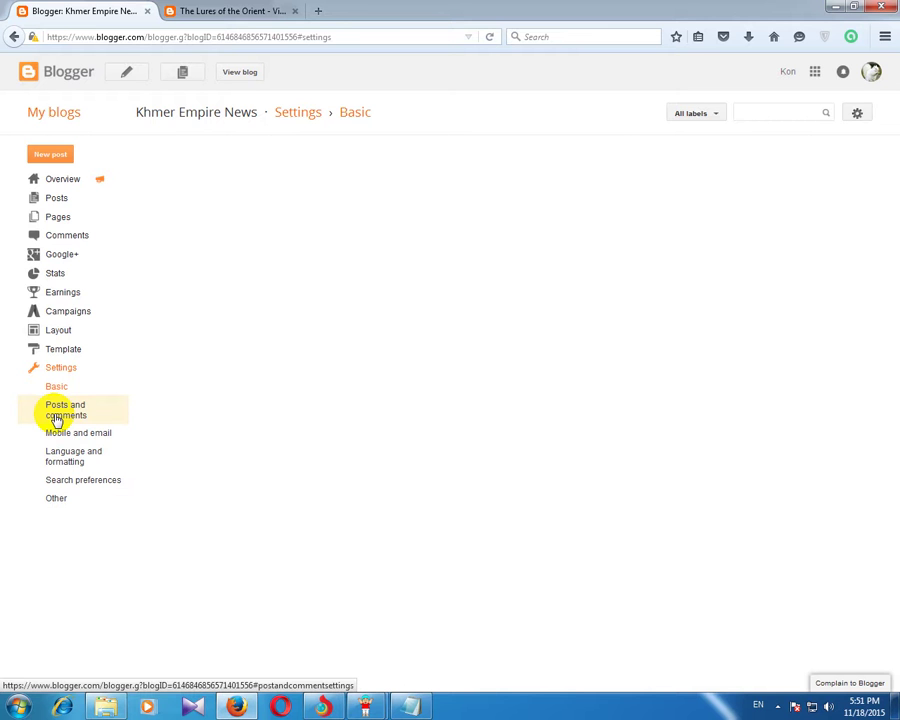
click(59, 371)
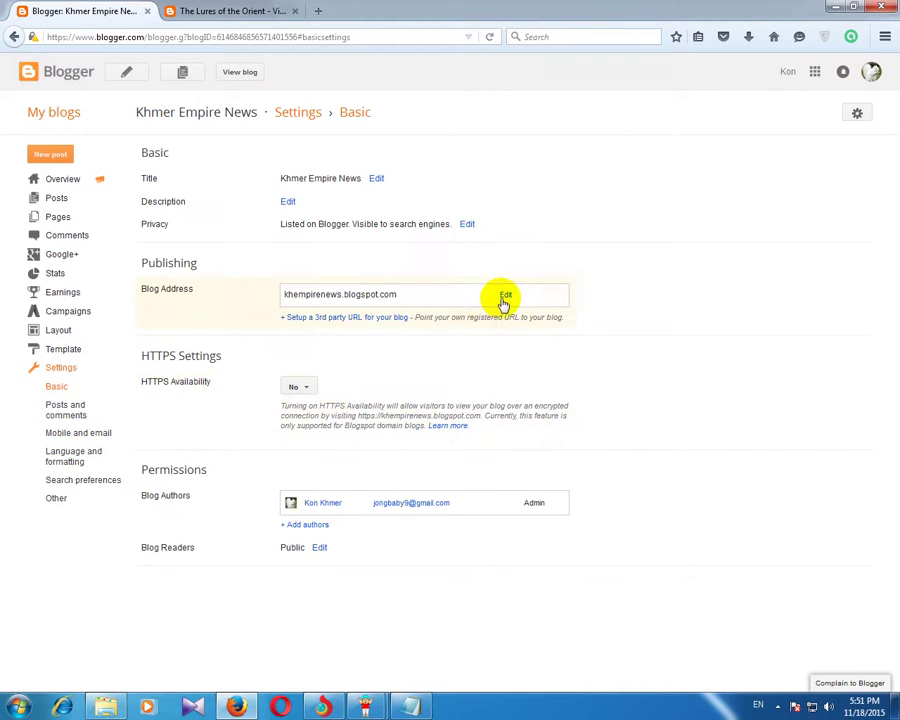
click(506, 296)
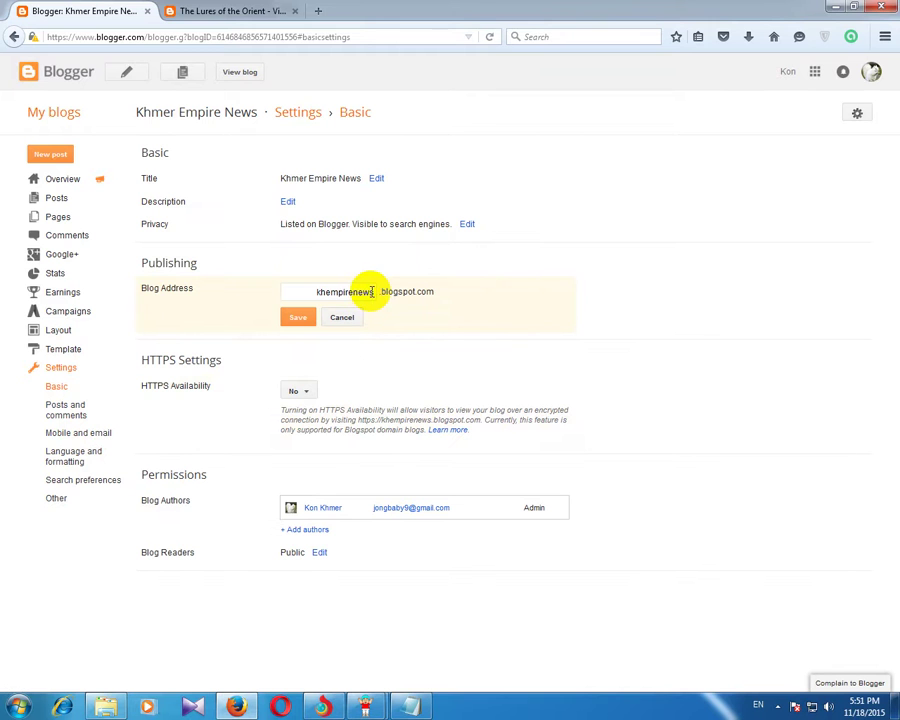
drag(373, 291, 301, 291)
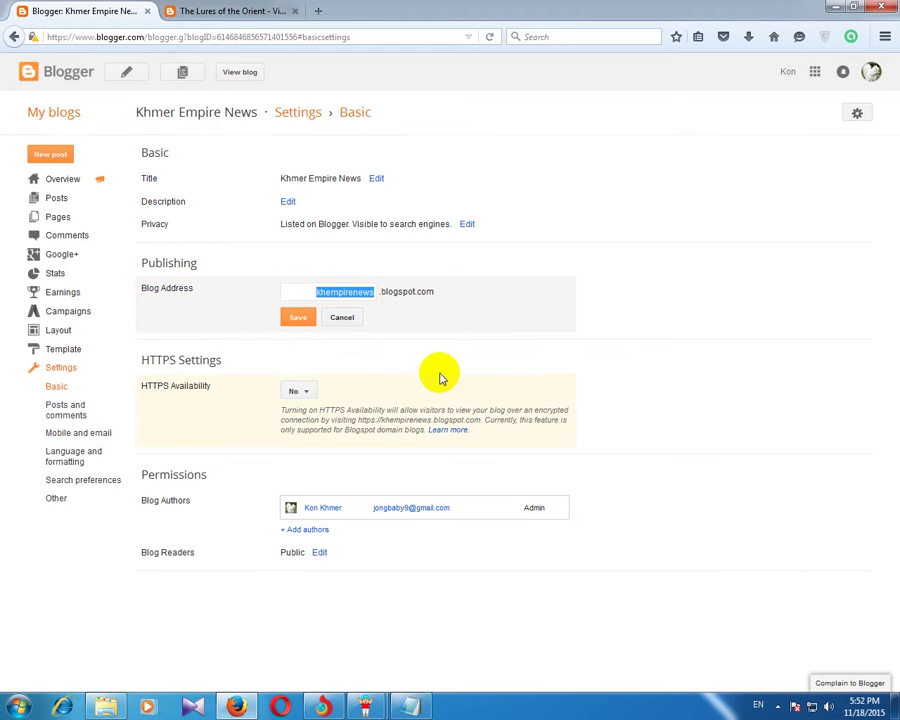
click(342, 318)
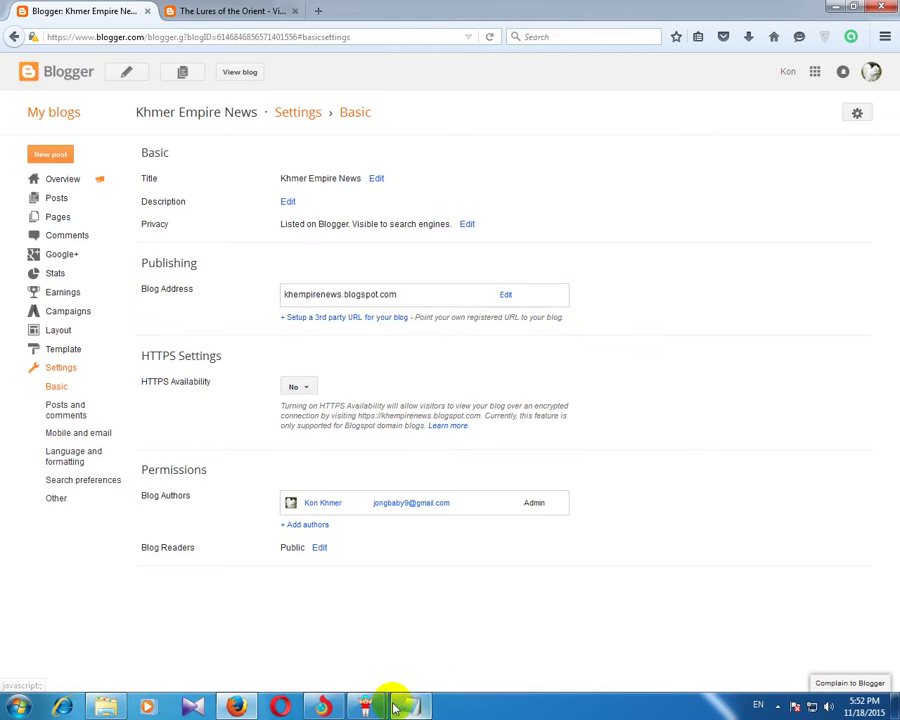
Step: Switch back to Chrome and reload the Facebook news feed
mouse_move(366, 708)
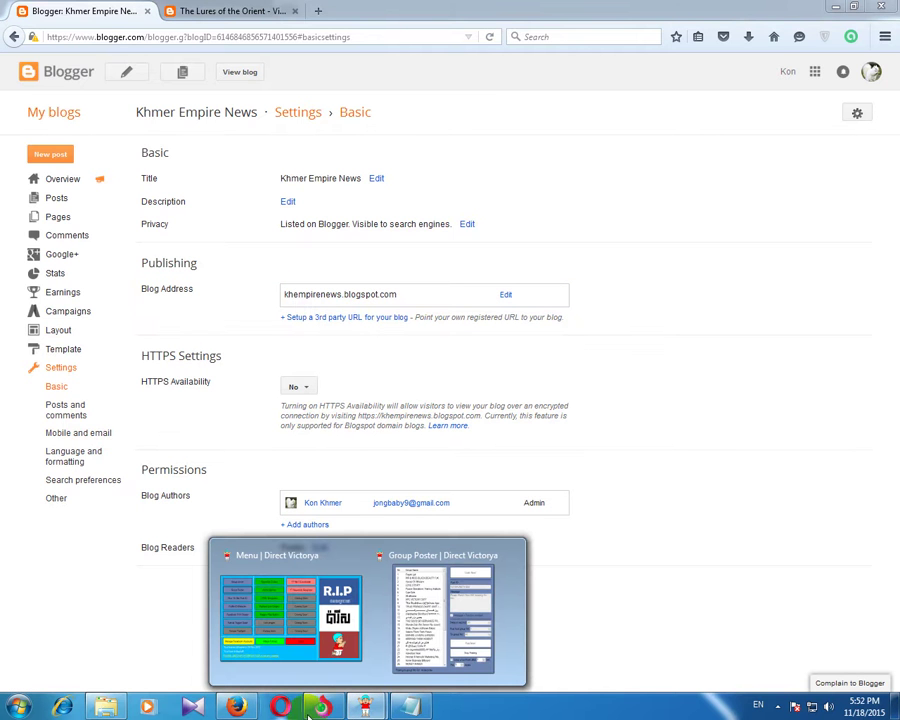
click(332, 710)
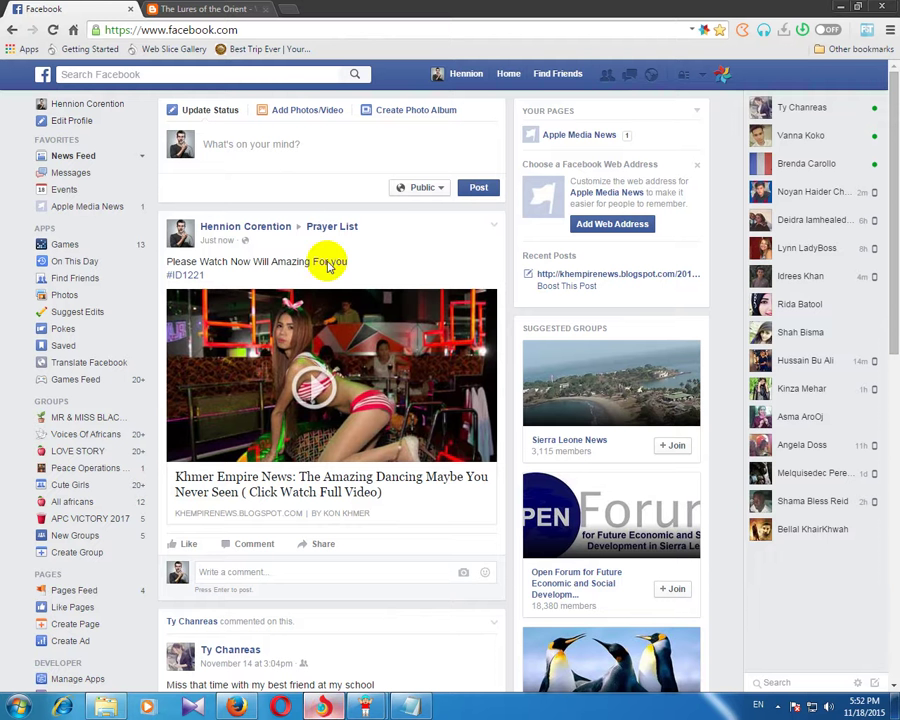
click(38, 75)
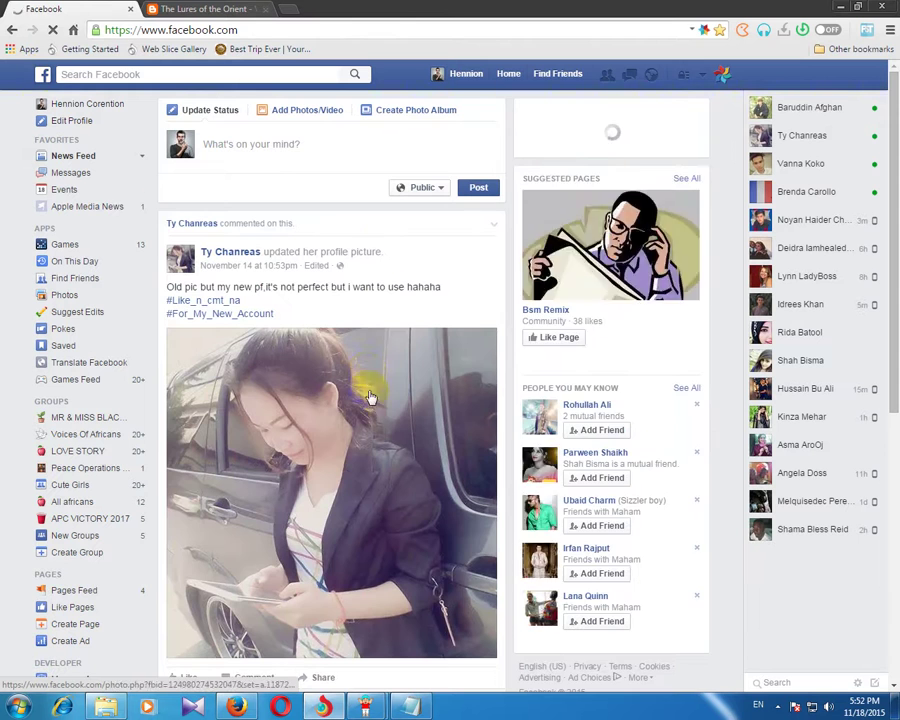
click(42, 75)
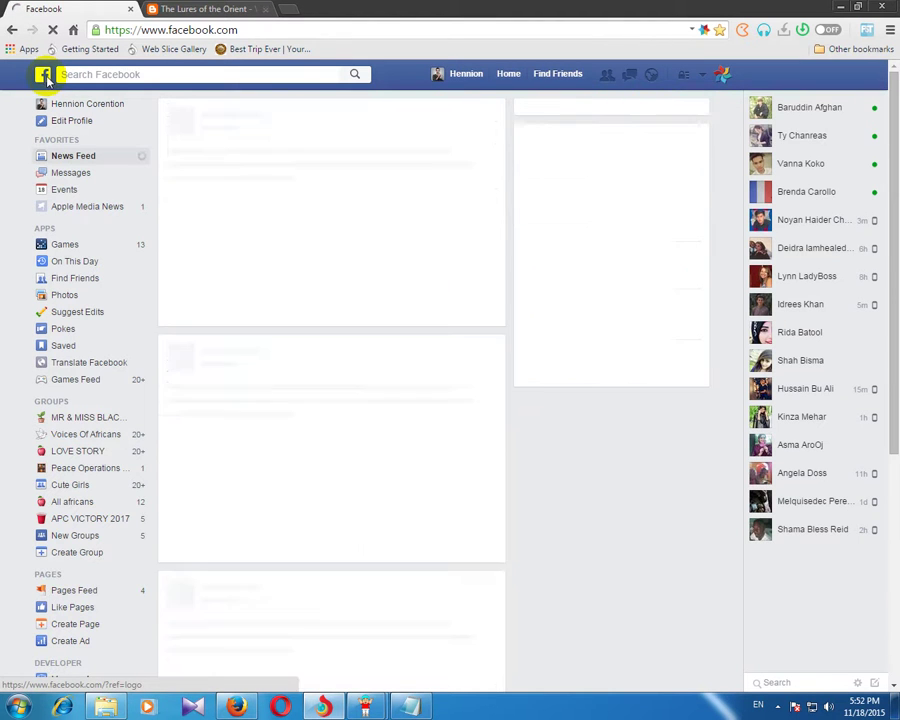
scroll(350, 392, down, 7)
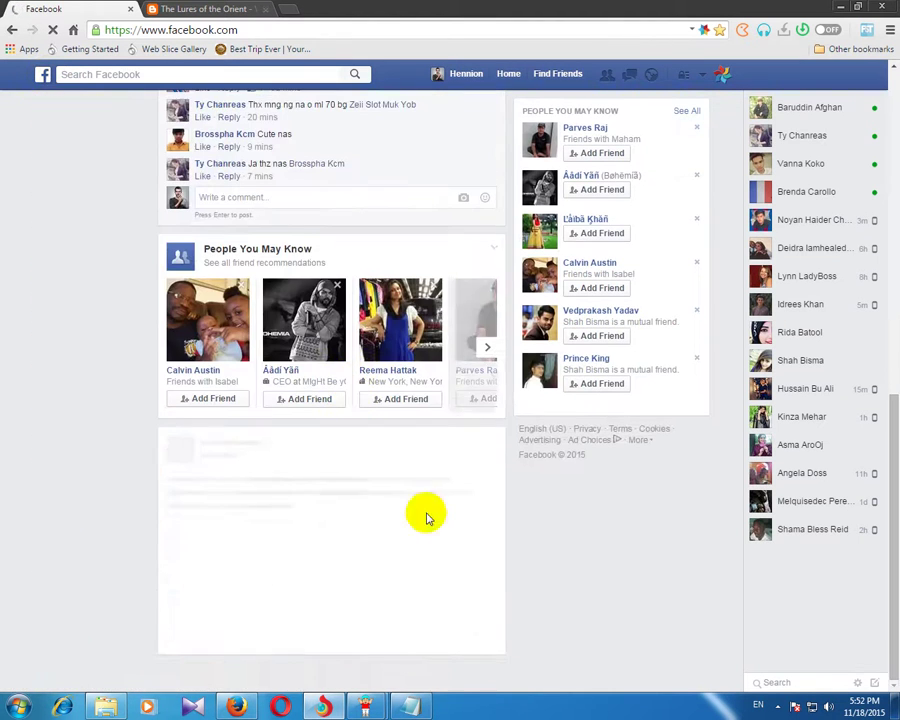
Step: Check the Group Poster is now posting to group 4, then reload the Facebook feed
mouse_move(366, 707)
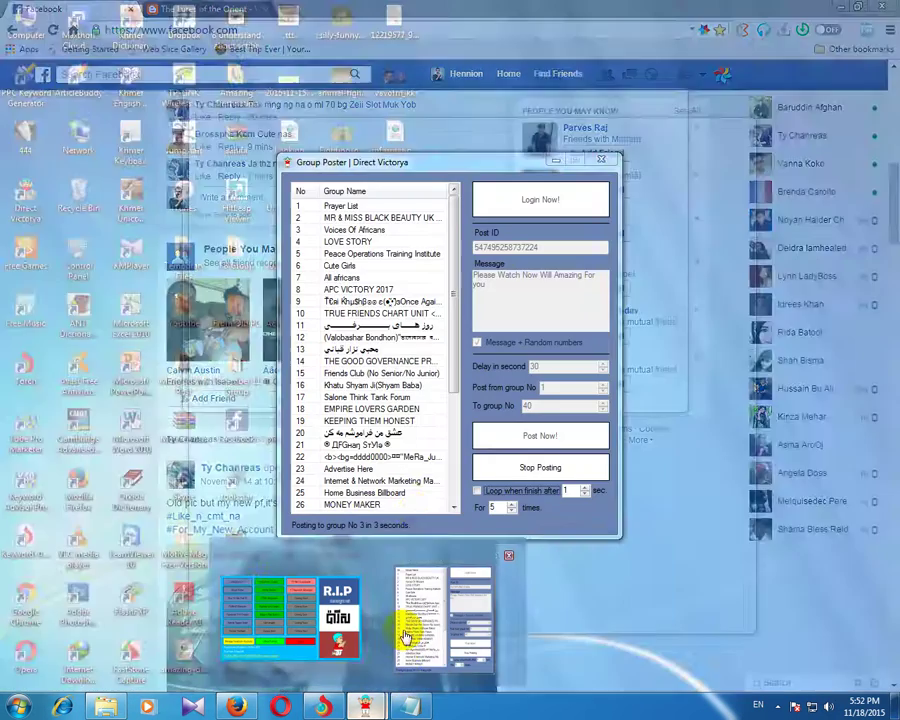
click(405, 635)
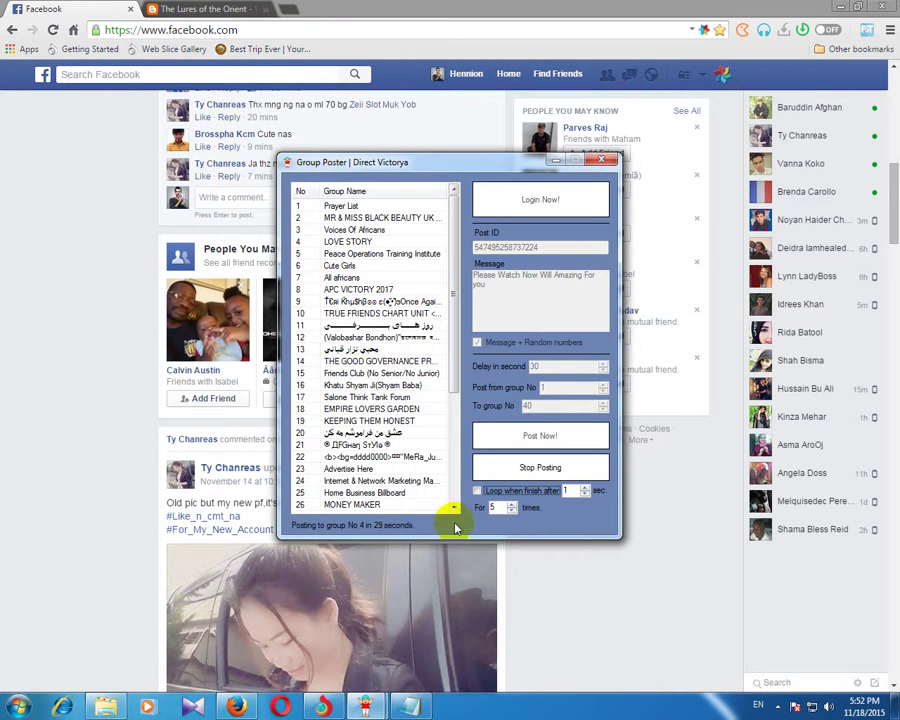
click(323, 710)
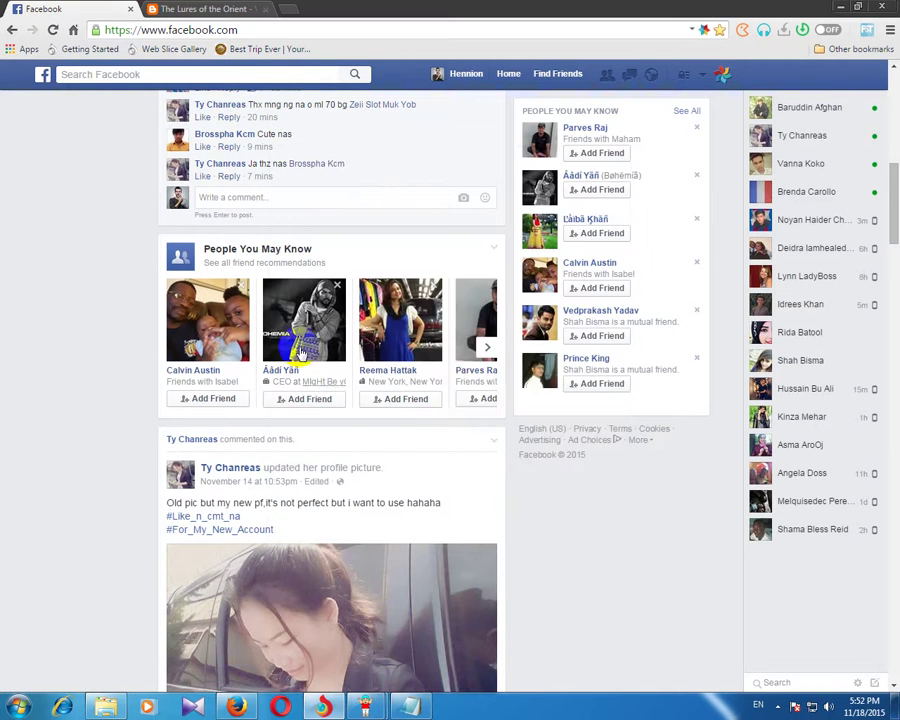
click(45, 75)
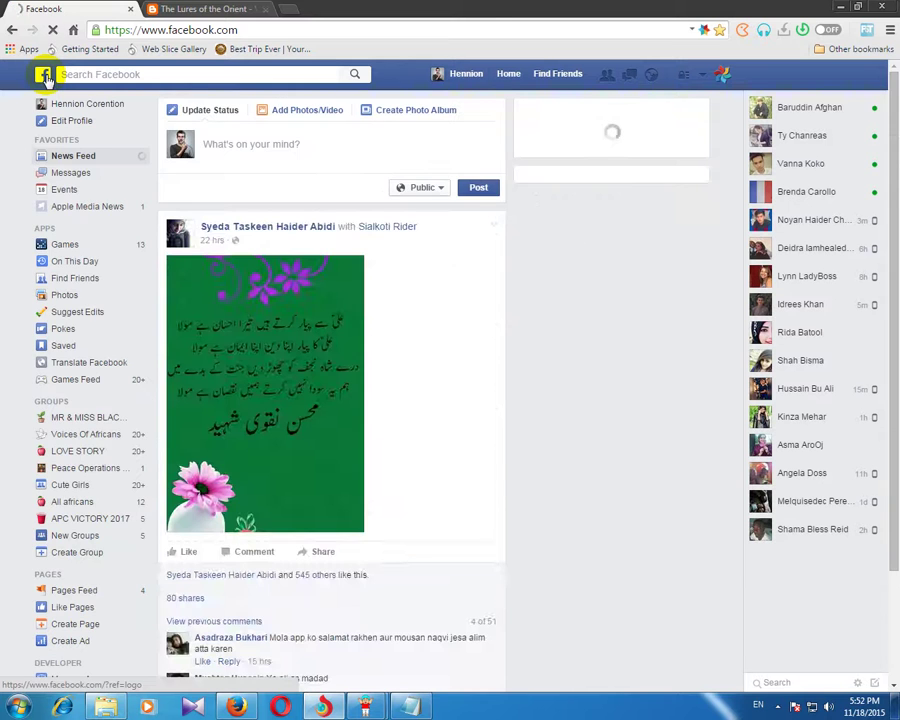
scroll(398, 540, down, 5)
scroll(398, 545, down, 3)
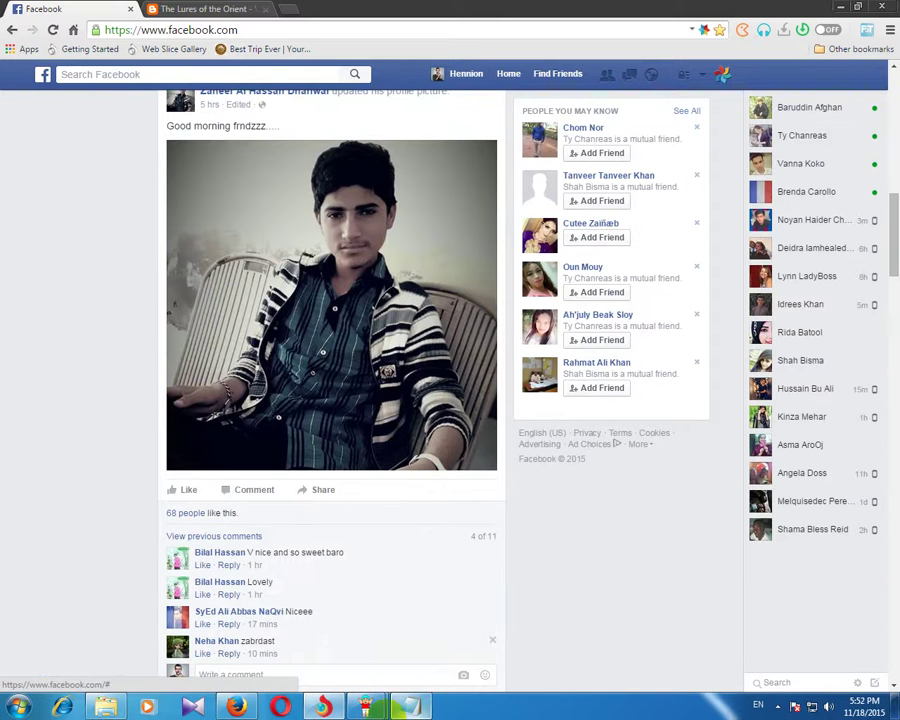
click(779, 707)
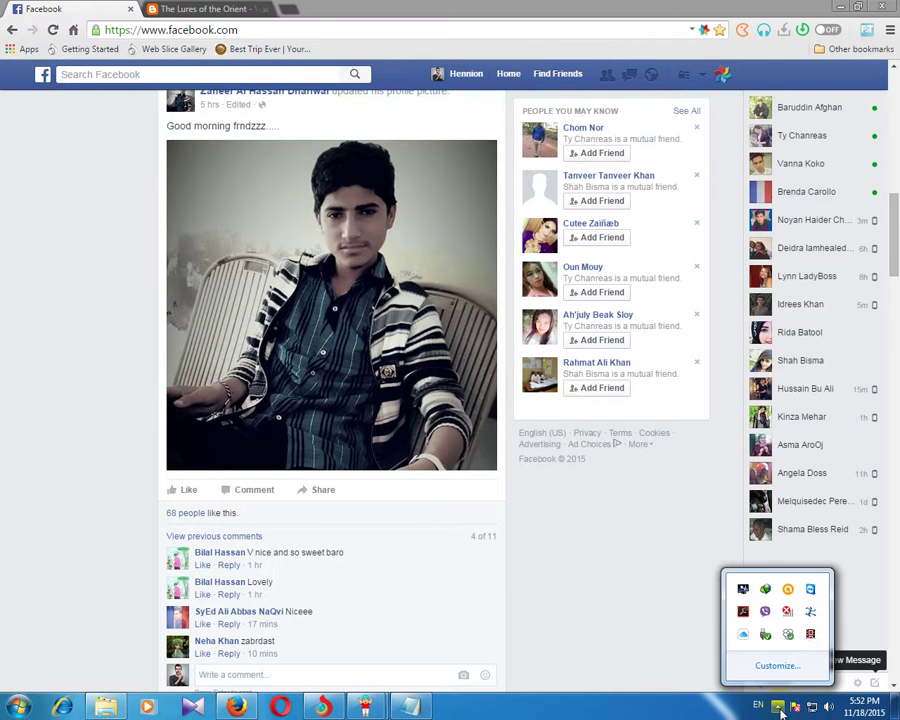